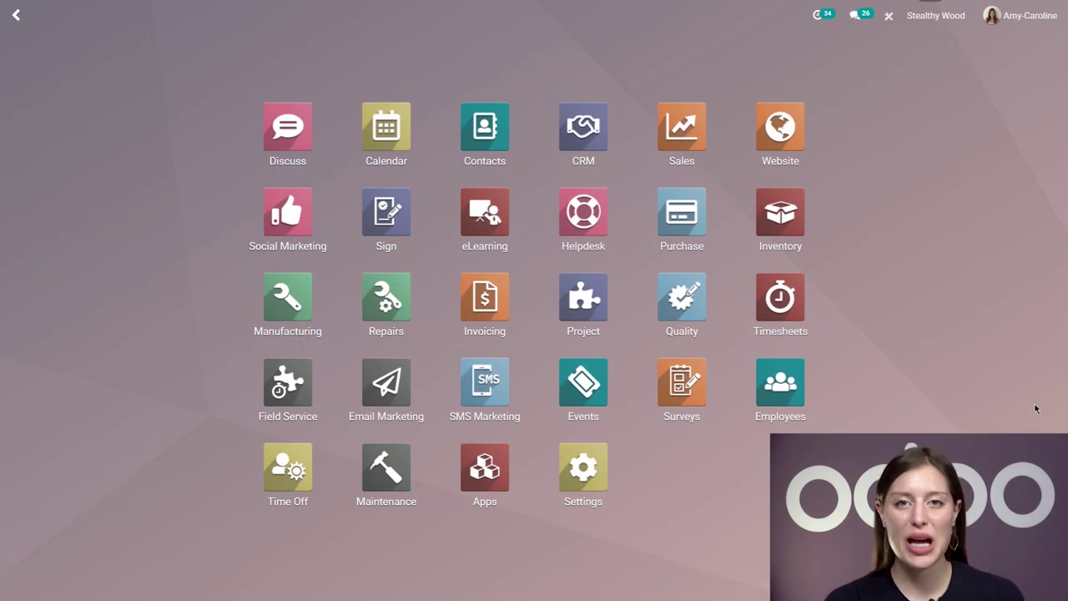
{"action": "left_click", "coordinate": [584, 215]}
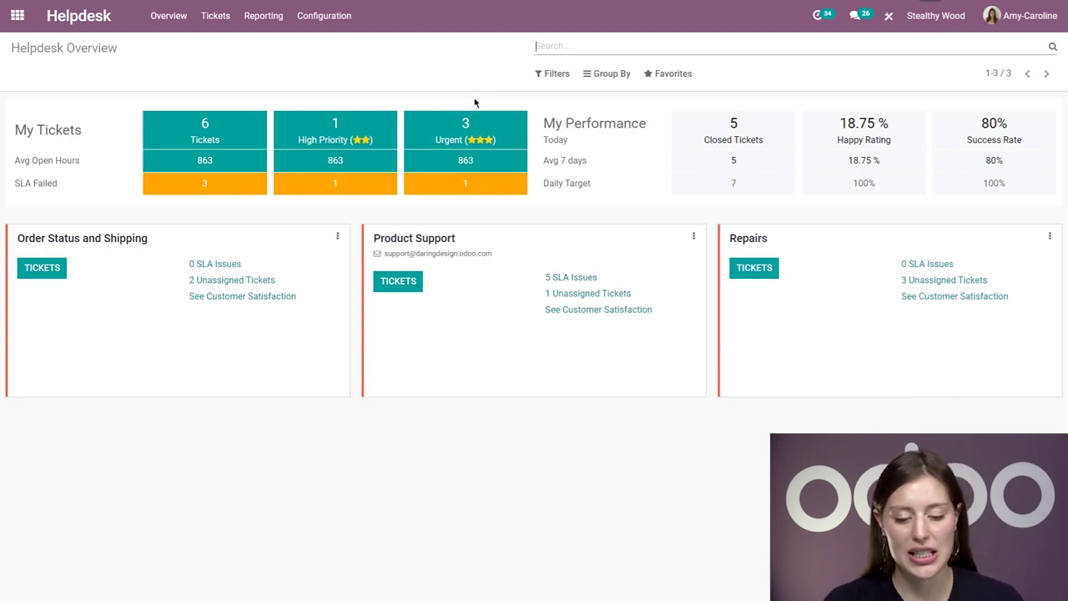
{"action": "left_click", "coordinate": [448, 128]}
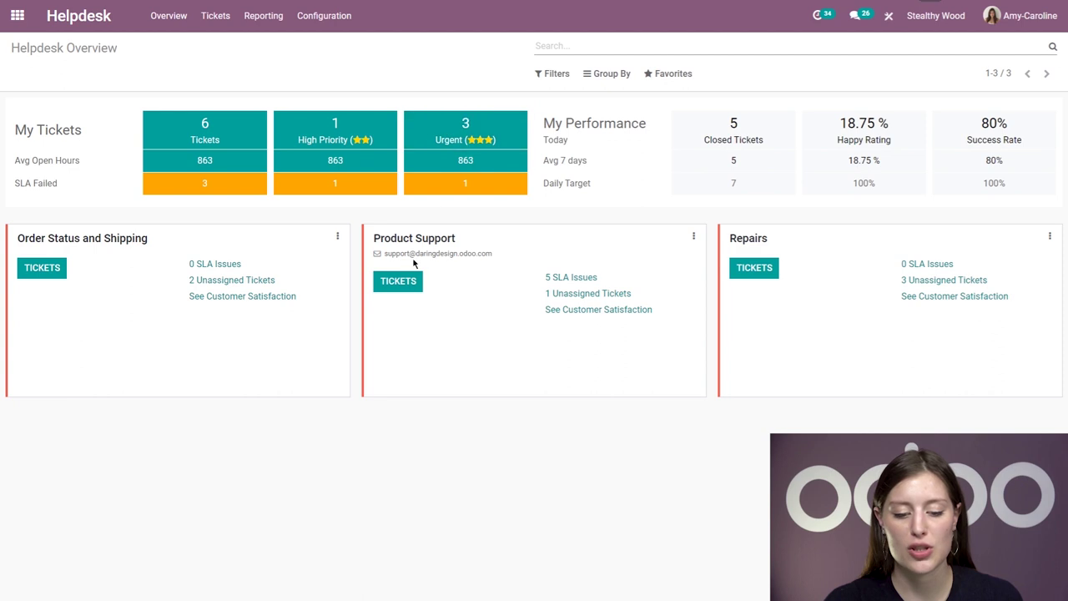
{"action": "left_click", "coordinate": [88, 47]}
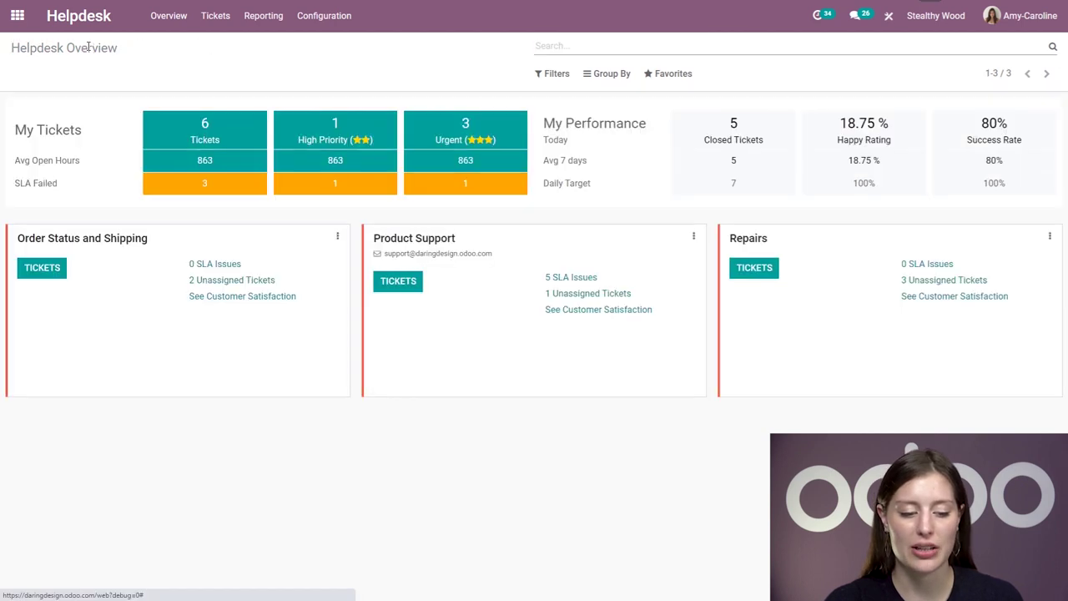
Step: Change the My Performance daily target for closed tickets from 7 to 10
{"action": "left_click", "coordinate": [733, 185]}
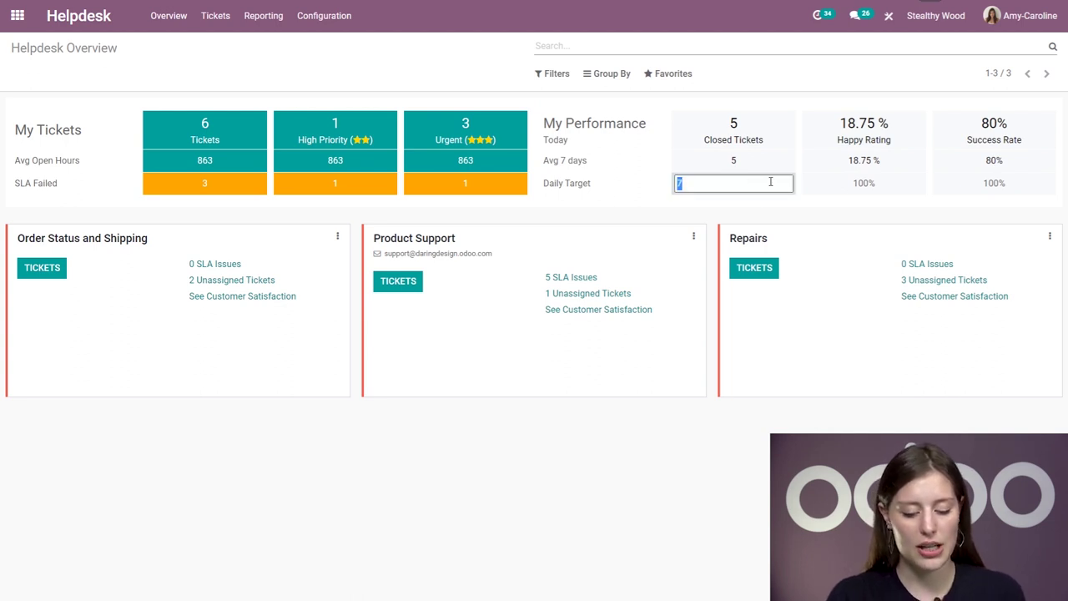
{"action": "type", "text": "10"}
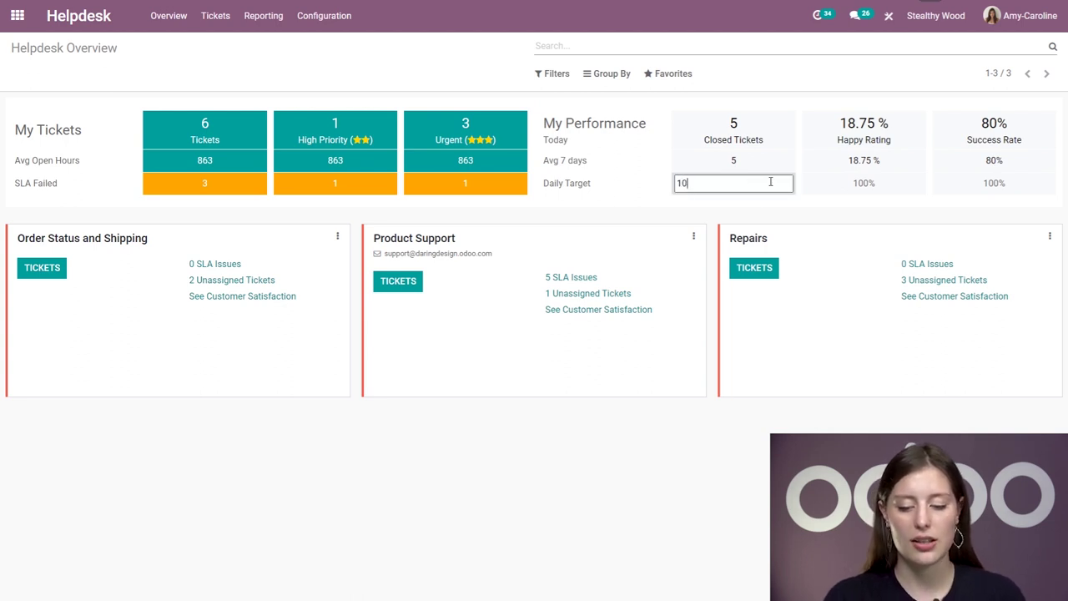
{"action": "left_click", "coordinate": [468, 59]}
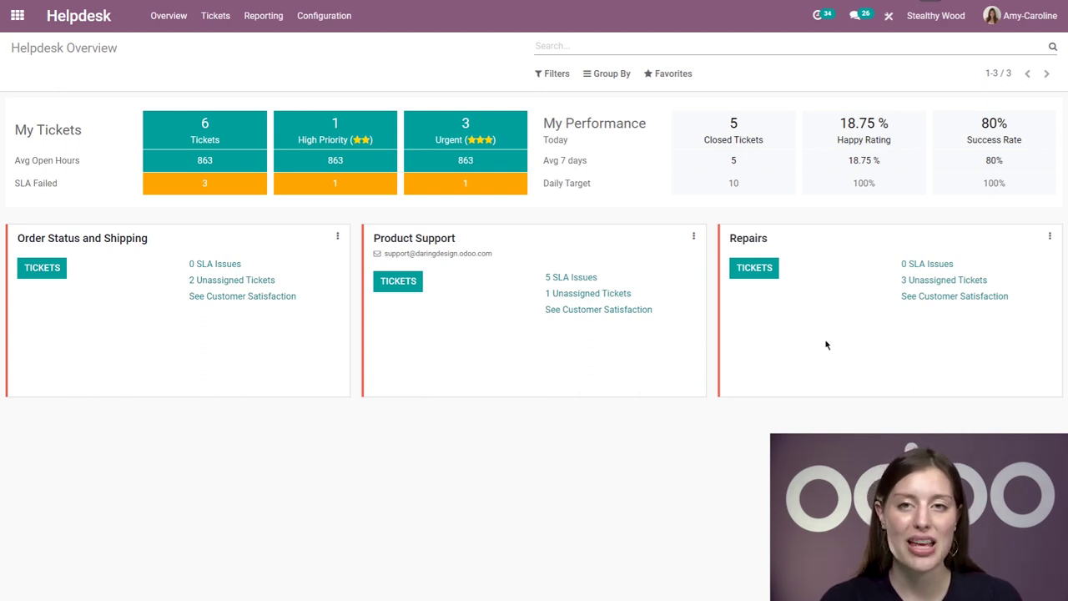
{"action": "left_click", "coordinate": [216, 18]}
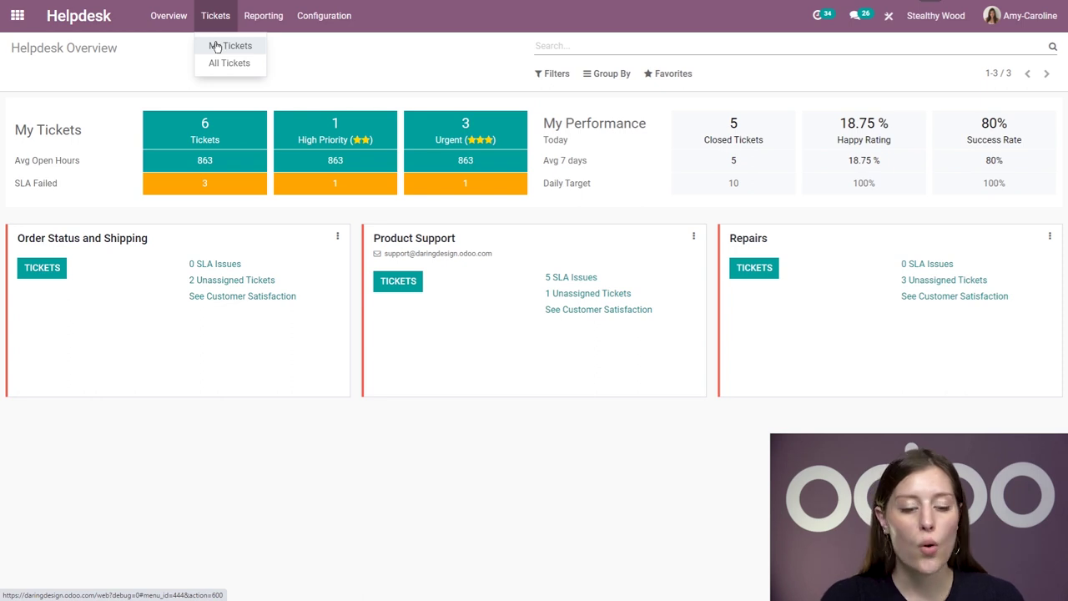
Step: List all open tickets, then apply and remove the Upcoming SLA Fail filter
{"action": "left_click", "coordinate": [230, 64]}
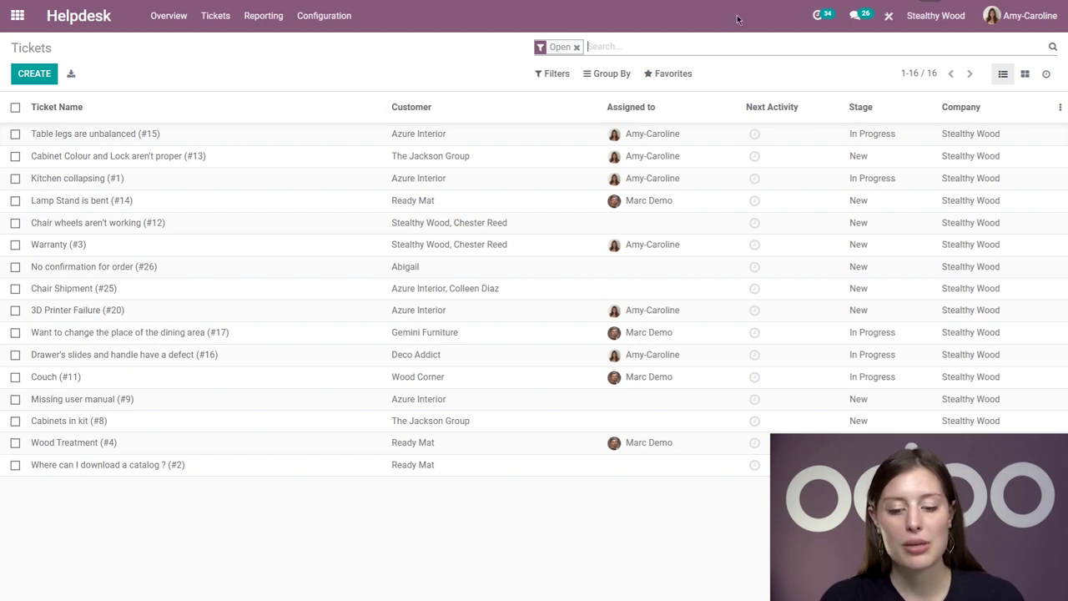
{"action": "left_click", "coordinate": [554, 75]}
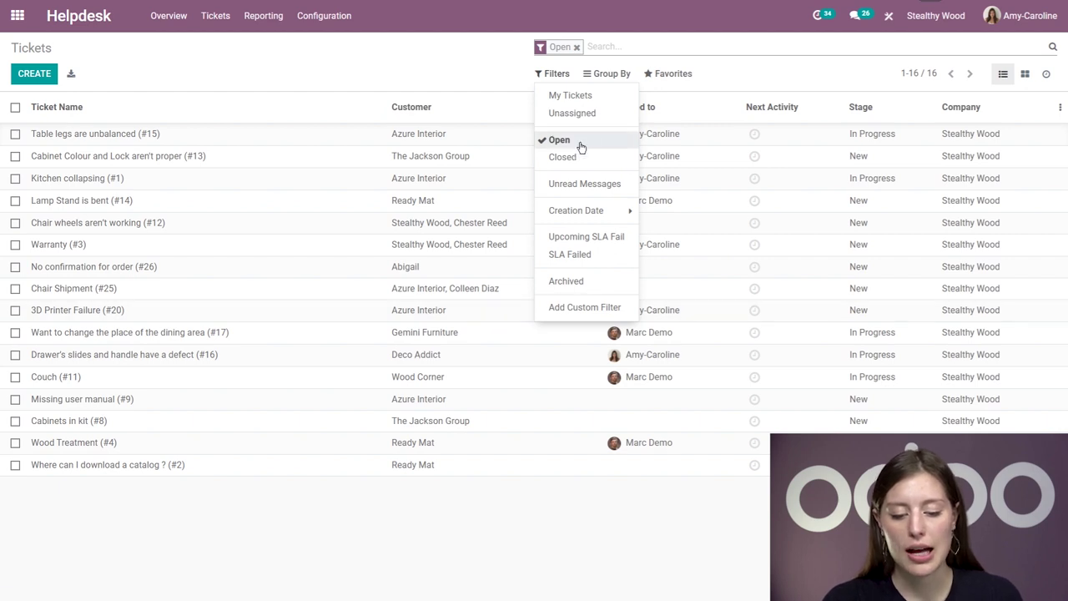
{"action": "left_click", "coordinate": [572, 240]}
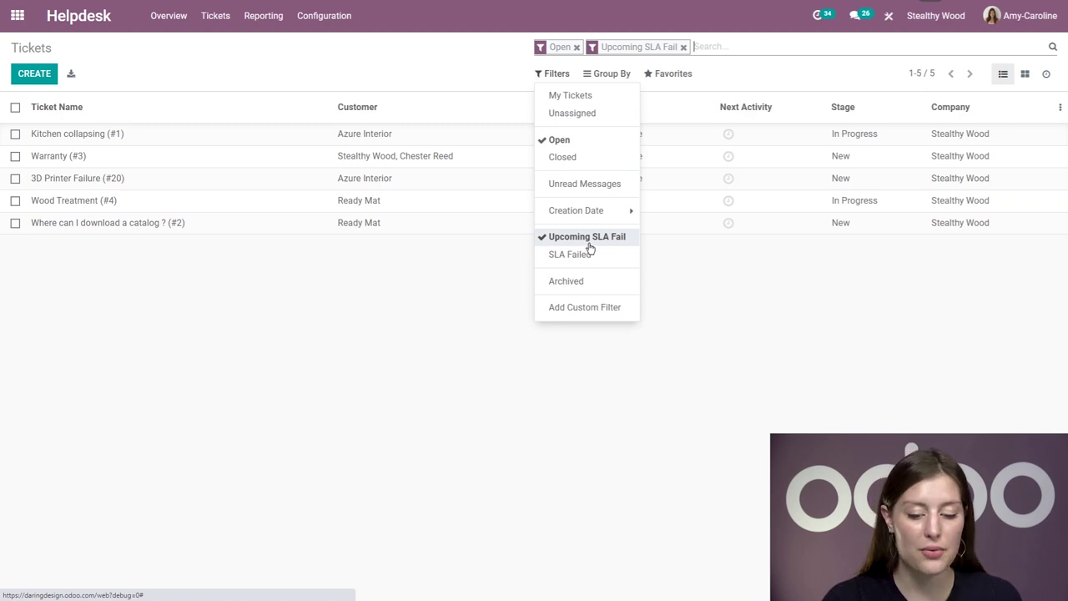
{"action": "left_click", "coordinate": [589, 242]}
{"action": "left_click", "coordinate": [456, 76]}
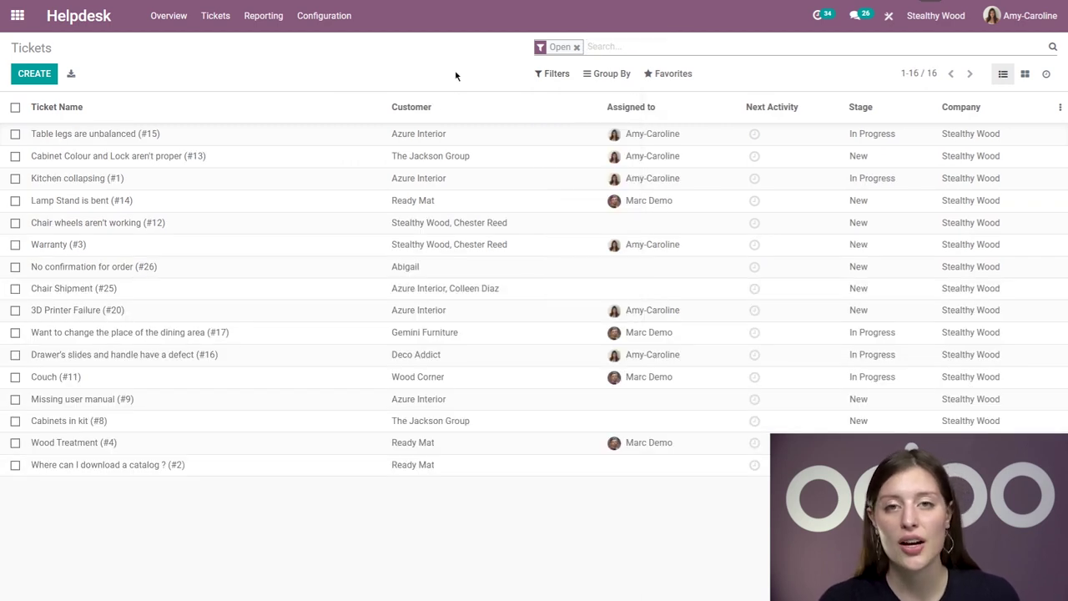
Step: Group tickets by Team and Assigned to, expand two team groups, then clear the grouping
{"action": "left_click", "coordinate": [610, 75]}
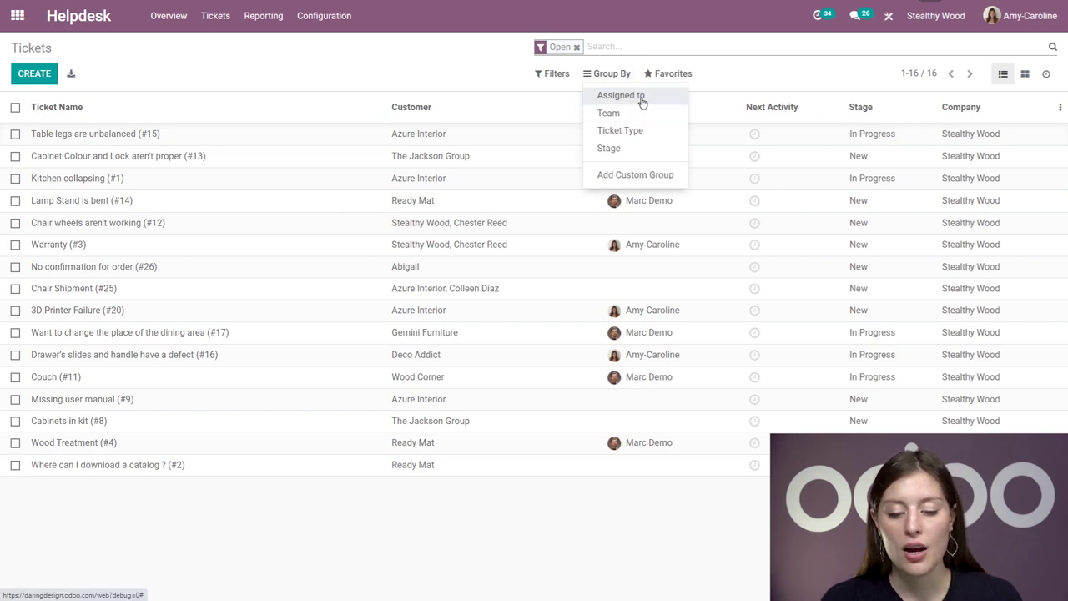
{"action": "left_click", "coordinate": [639, 98]}
{"action": "left_click", "coordinate": [636, 113]}
{"action": "left_click", "coordinate": [637, 99]}
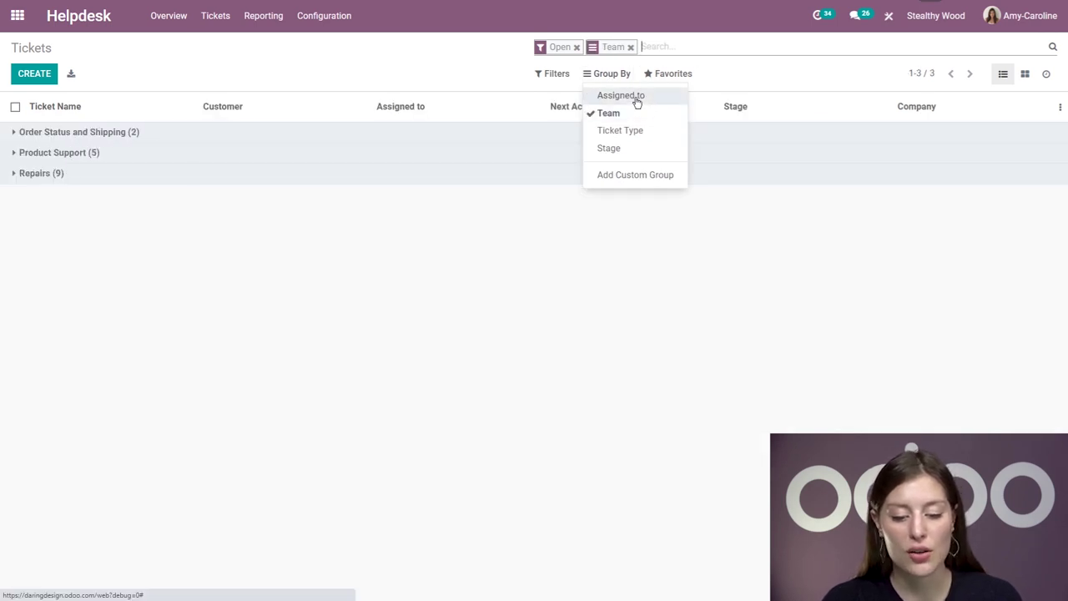
{"action": "left_click", "coordinate": [625, 100]}
{"action": "left_click", "coordinate": [131, 136]}
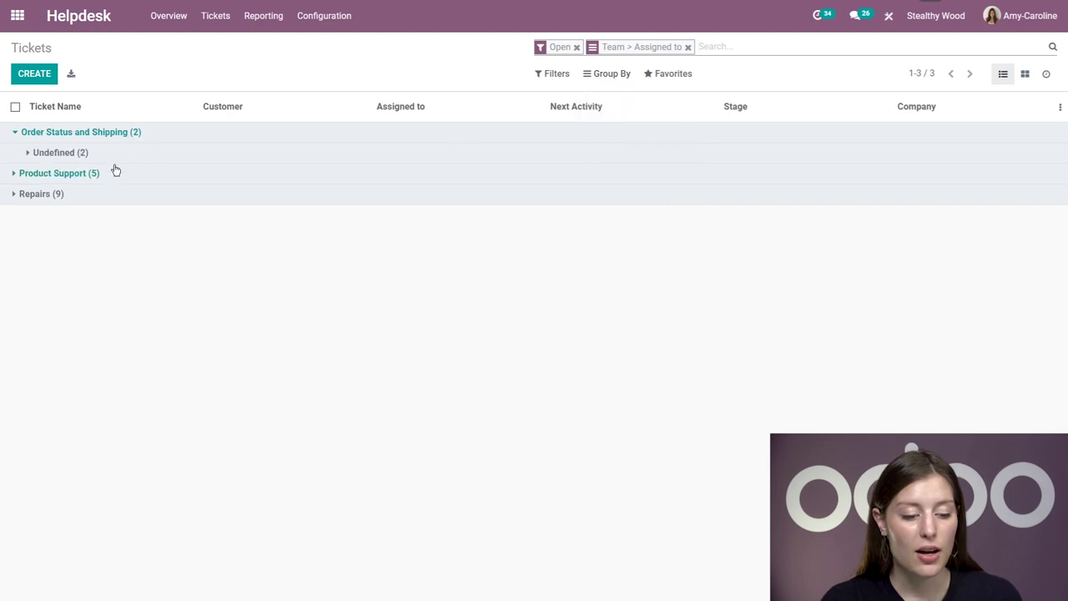
{"action": "left_click", "coordinate": [114, 174]}
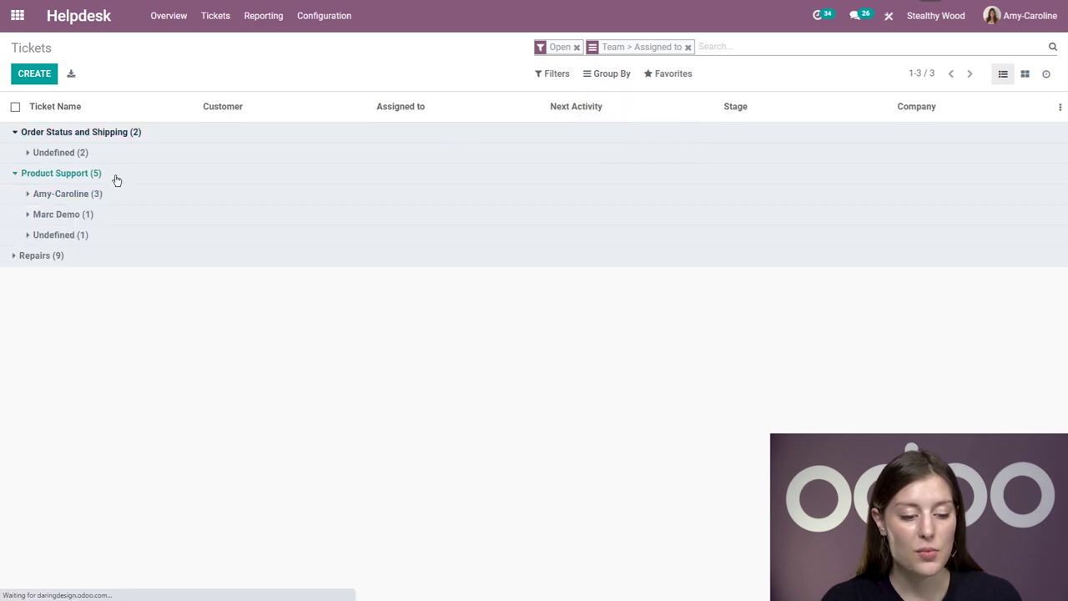
{"action": "left_click", "coordinate": [687, 48]}
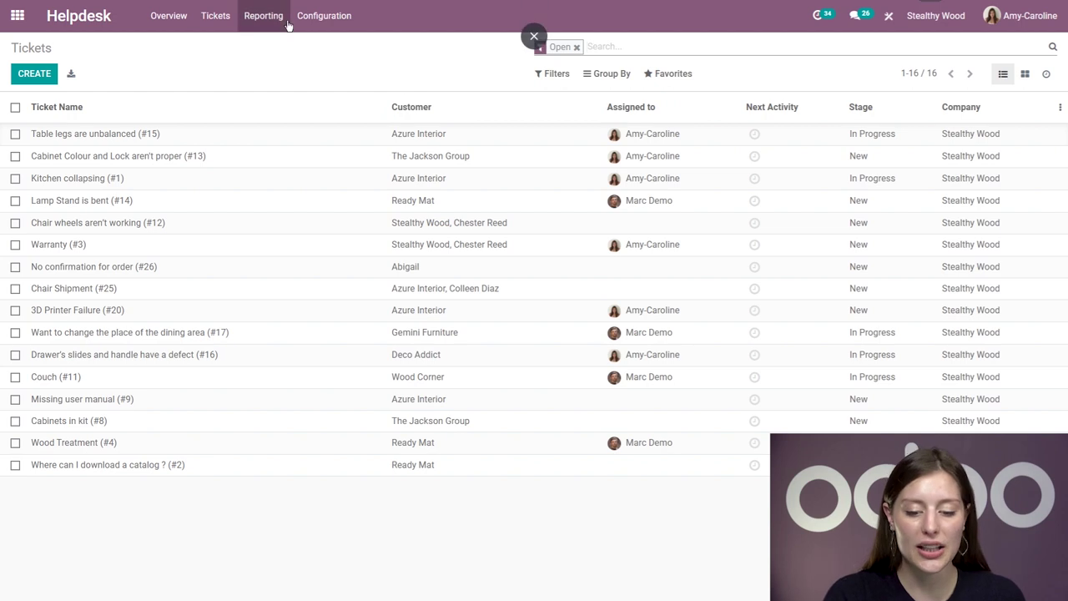
Step: Add a custom filter 'Tags contains holidays' to the open tickets list
{"action": "left_click", "coordinate": [566, 77]}
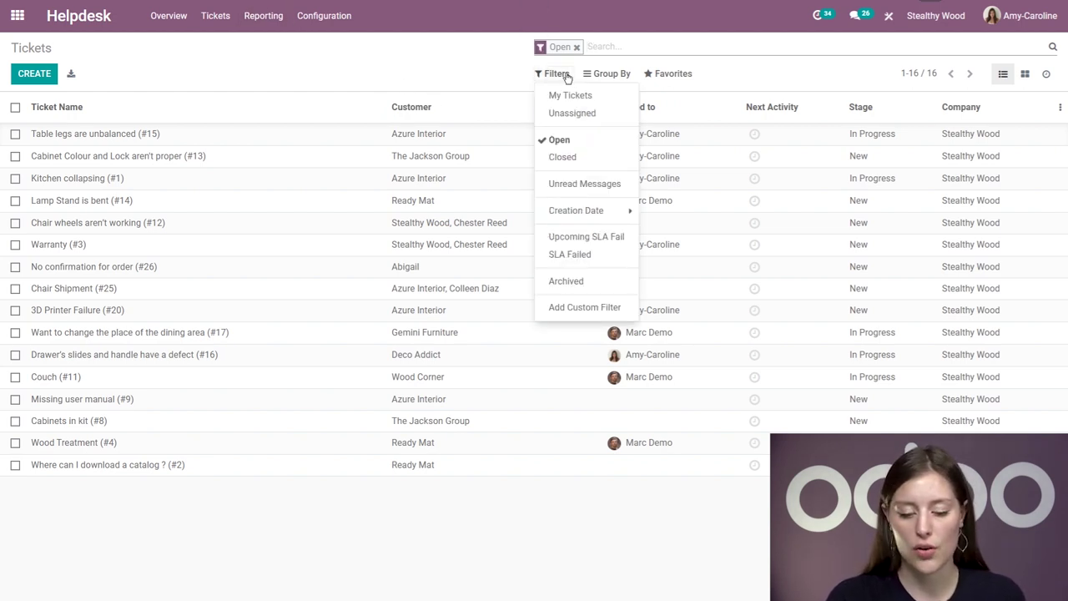
{"action": "left_click", "coordinate": [578, 307]}
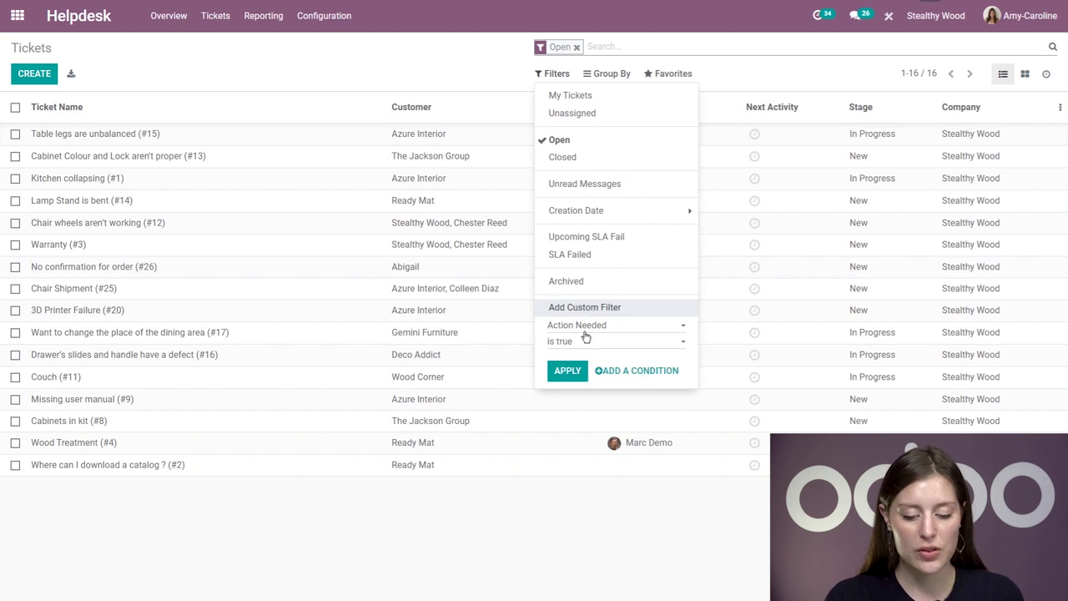
{"action": "left_click", "coordinate": [584, 327]}
{"action": "scroll", "coordinate": [595, 375], "scroll_direction": "down", "scroll_amount": 10}
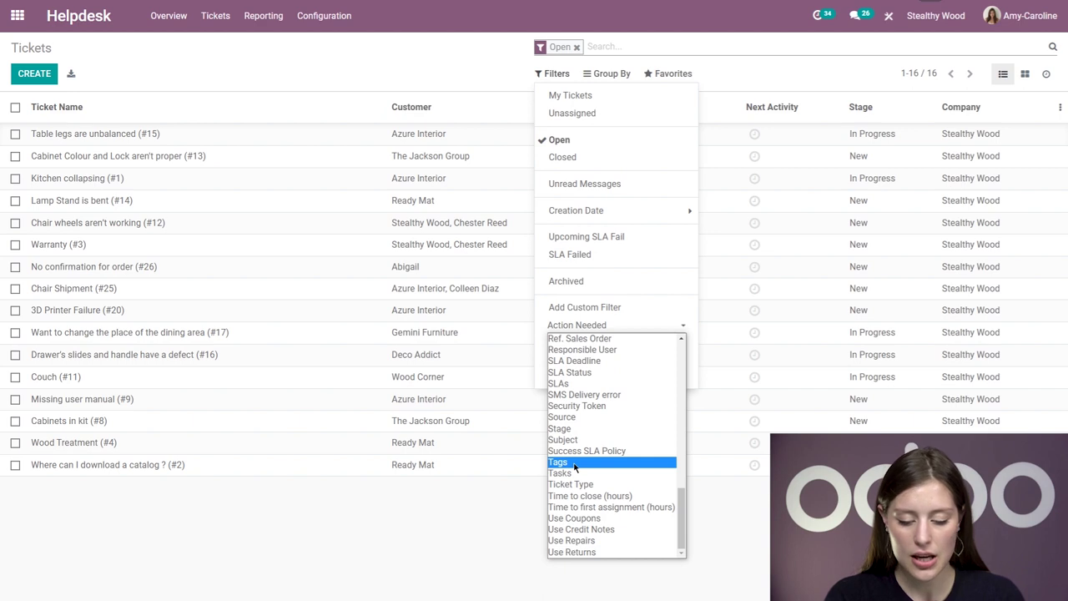
{"action": "left_click", "coordinate": [566, 462]}
{"action": "left_click", "coordinate": [614, 342]}
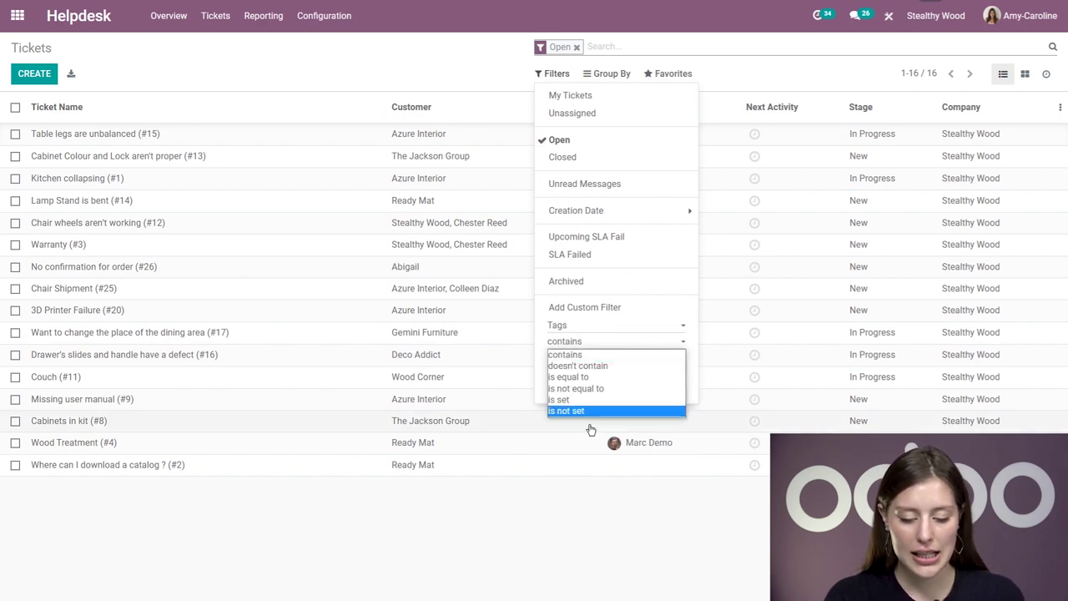
{"action": "left_click", "coordinate": [588, 360]}
{"action": "type", "text": "ho"}
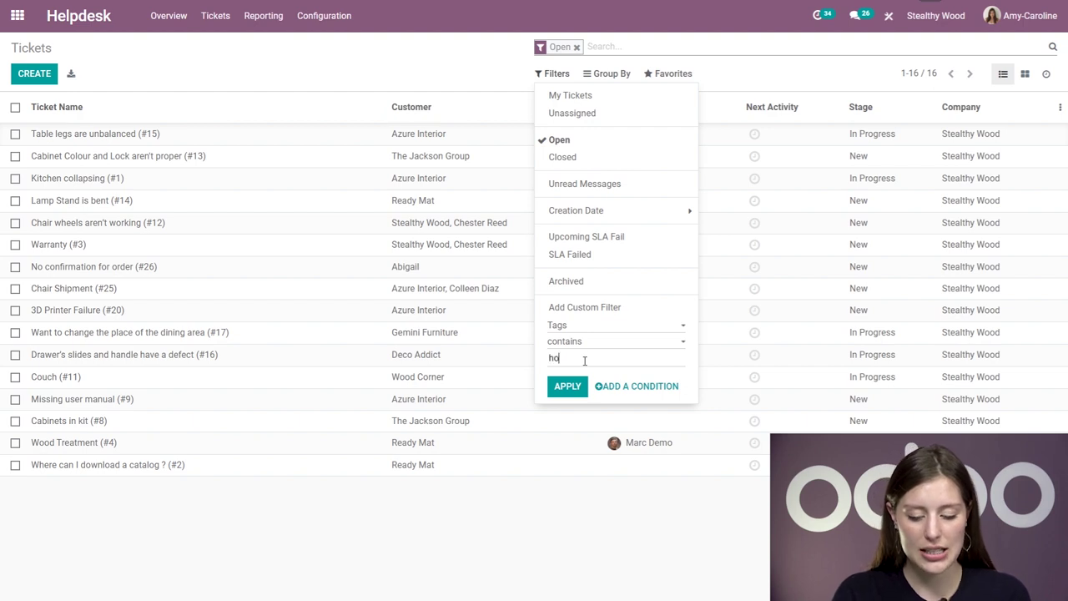
{"action": "type", "text": "lidays"}
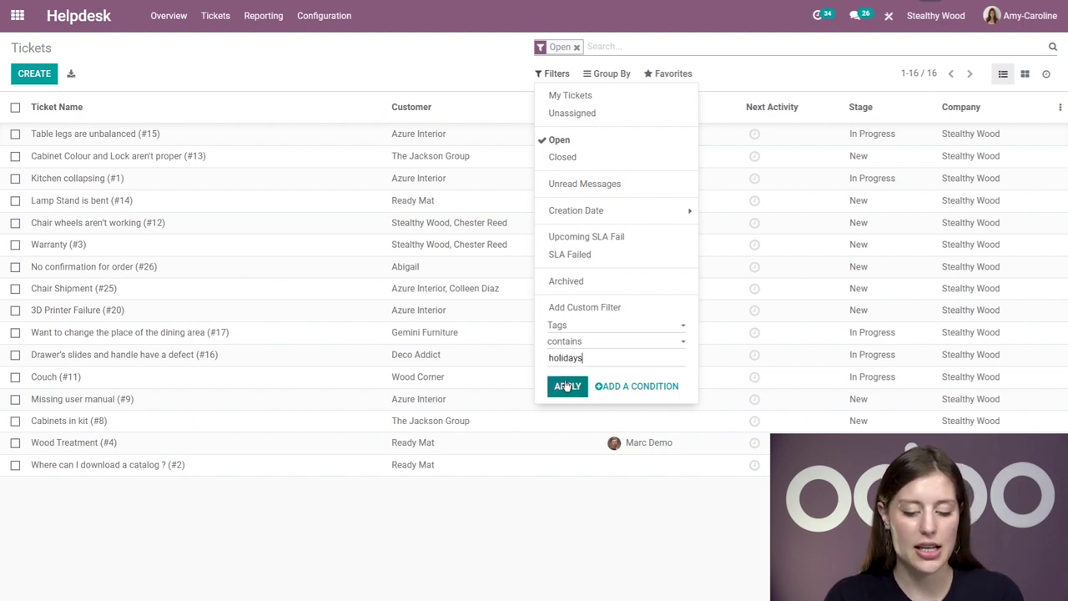
{"action": "left_click", "coordinate": [565, 385]}
Step: Open ticket #26 'No confirmation for order' and return to the filtered list
{"action": "left_click", "coordinate": [501, 366]}
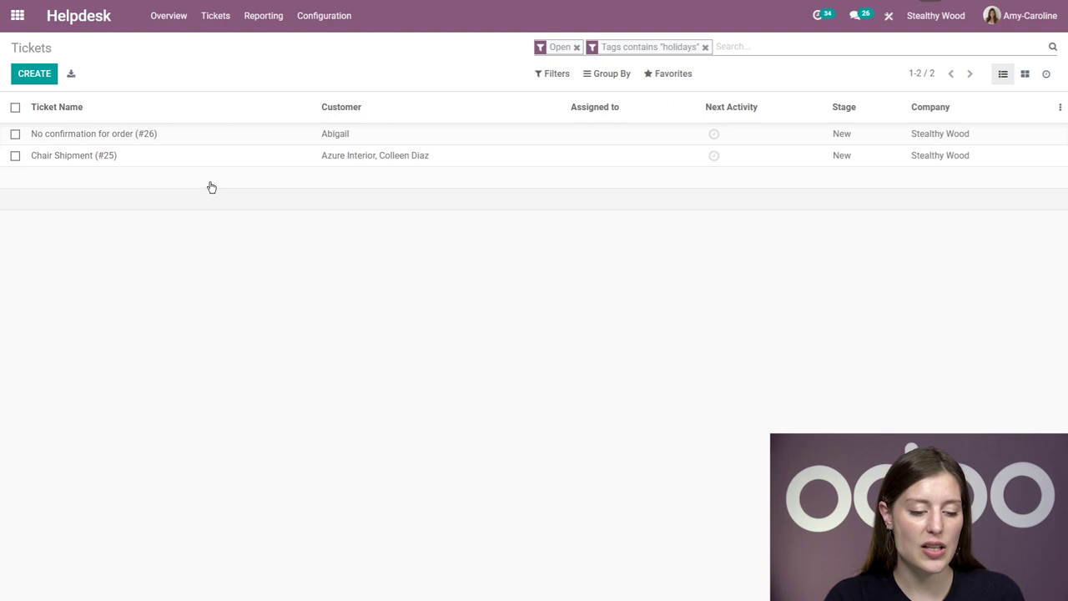
{"action": "left_click", "coordinate": [225, 138]}
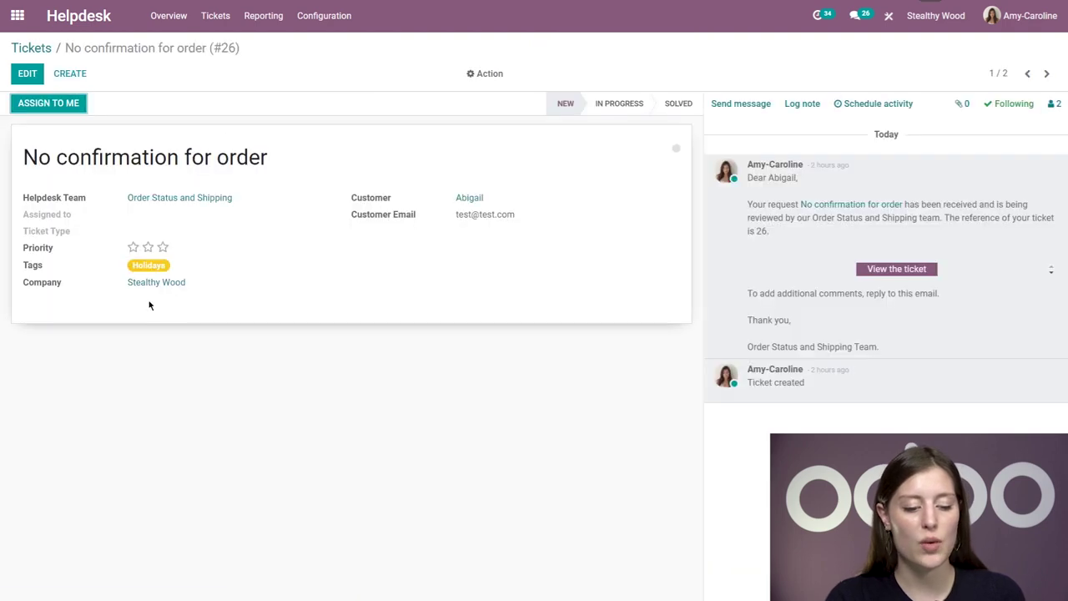
{"action": "left_click", "coordinate": [31, 48]}
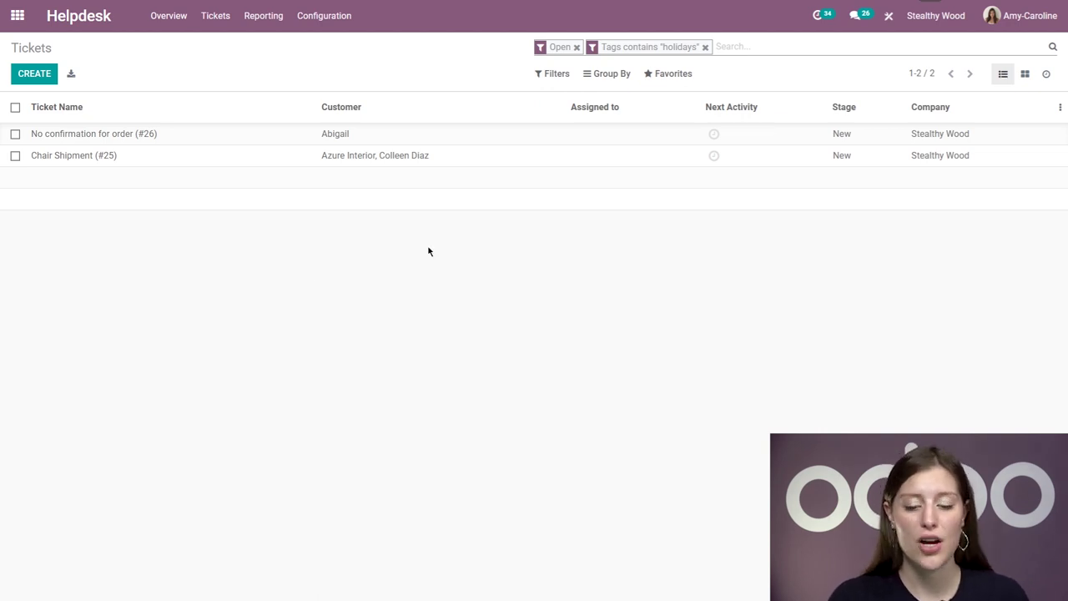
Step: Save the current search as a favorite named 'Holidays'
{"action": "left_click", "coordinate": [668, 75]}
{"action": "left_click", "coordinate": [689, 94]}
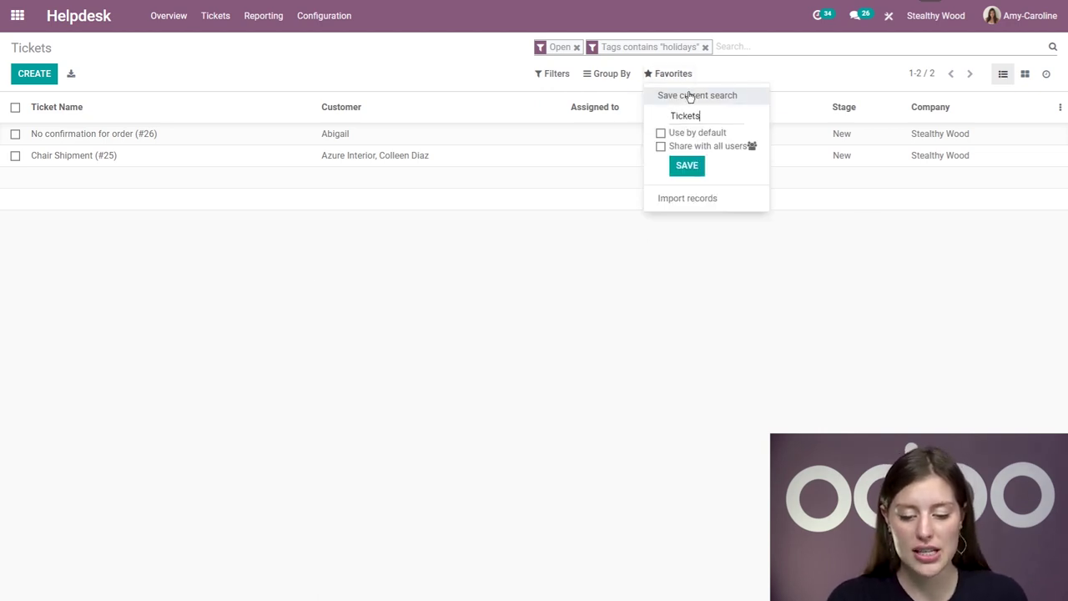
{"action": "left_click_drag", "start_coordinate": [716, 115], "coordinate": [647, 124]}
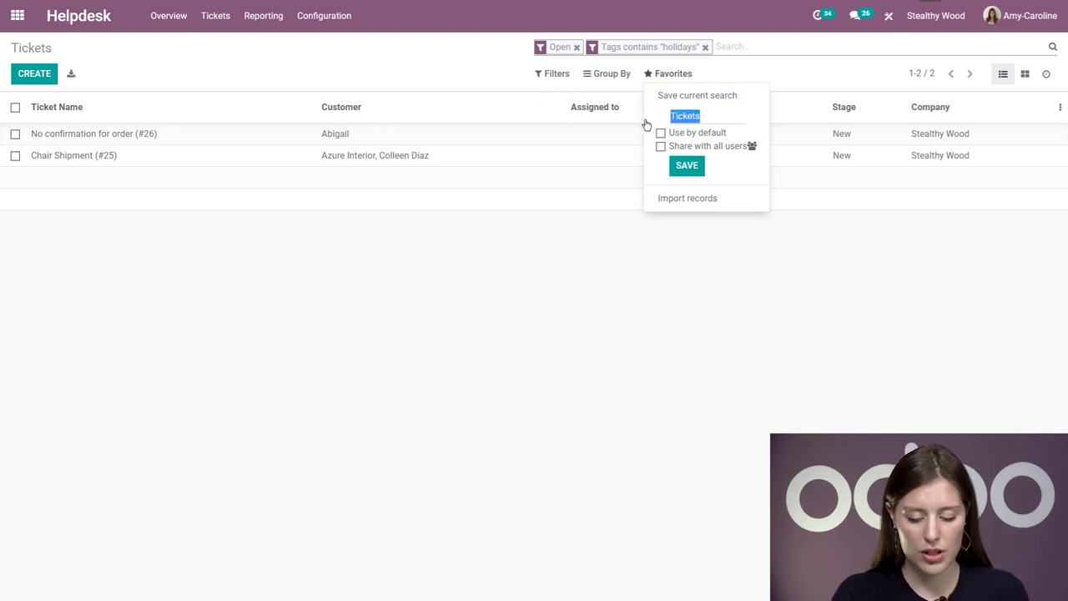
{"action": "type", "text": "Ho"}
{"action": "key", "text": "BackSpace"}
{"action": "key", "text": "BackSpace"}
{"action": "type", "text": "Holiday"}
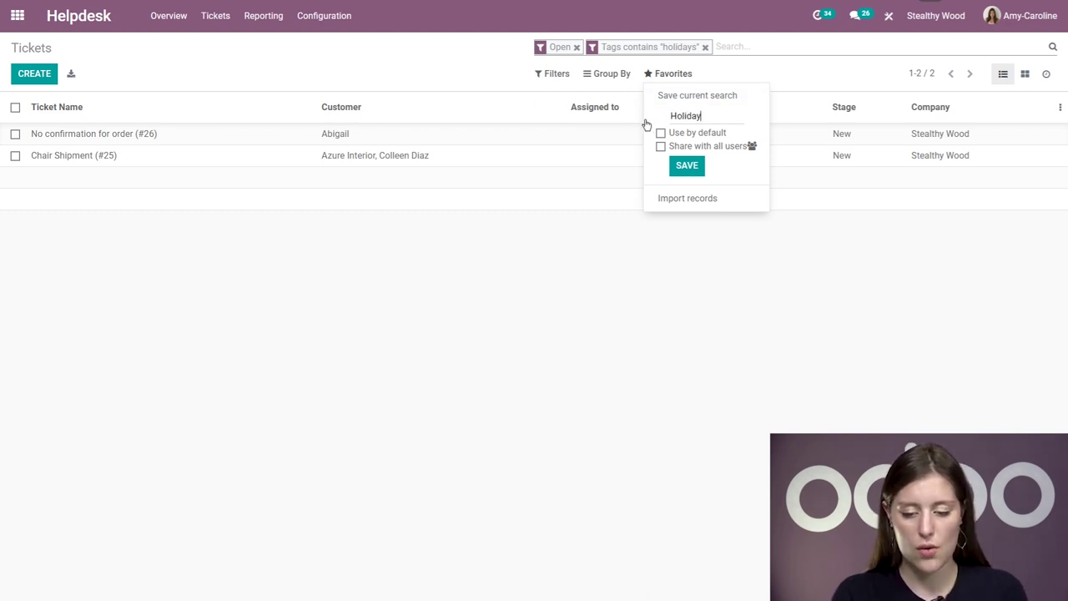
{"action": "type", "text": "s"}
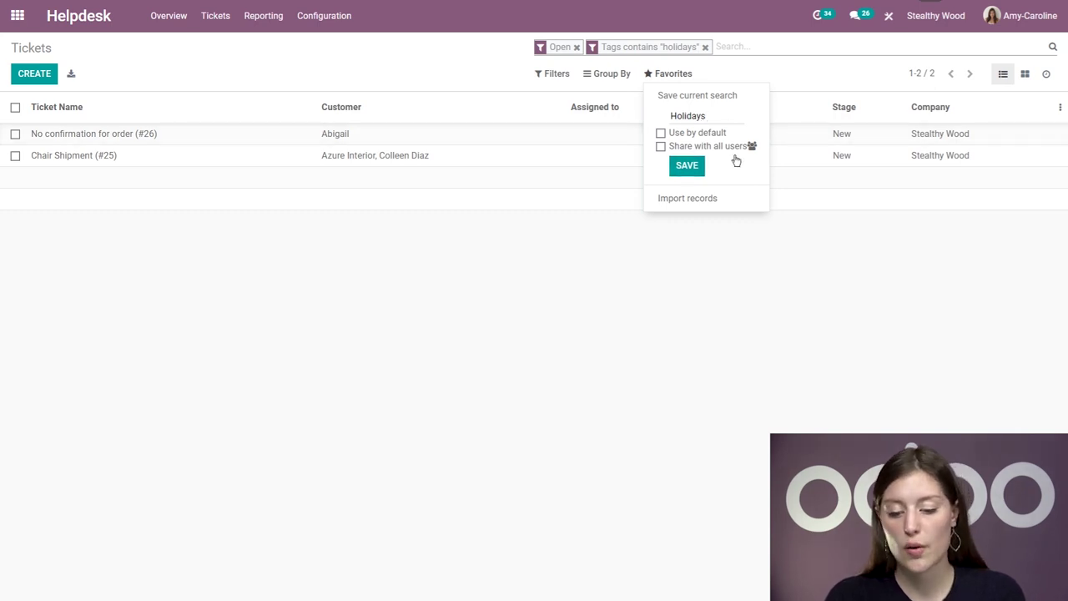
{"action": "left_click", "coordinate": [694, 170]}
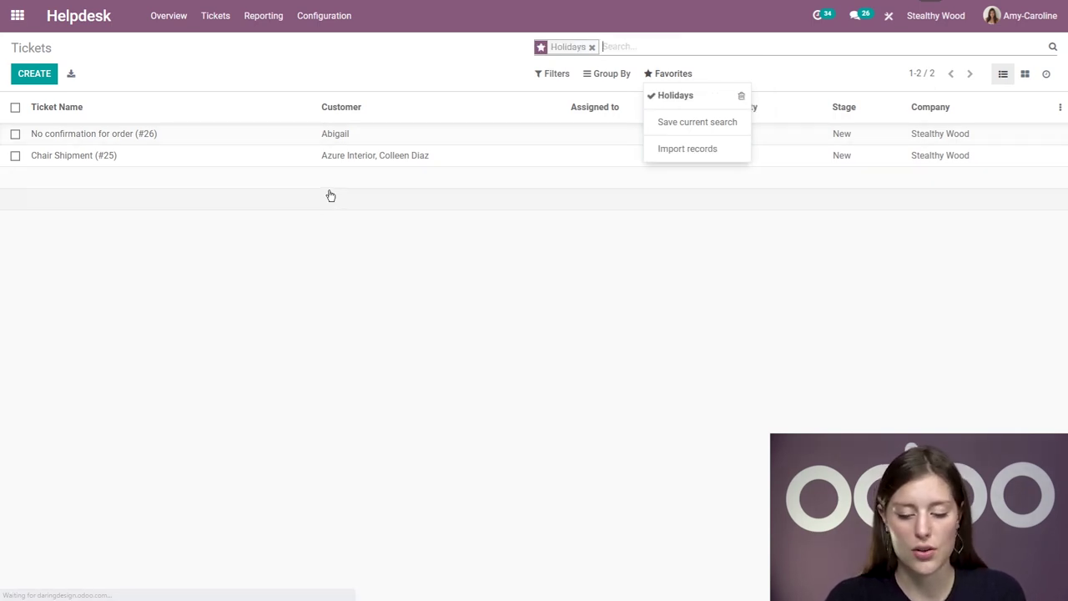
Step: Reopen All Tickets and reapply the Holidays favorite to list tickets #26 and #25
{"action": "left_click", "coordinate": [216, 20]}
{"action": "left_click", "coordinate": [241, 64]}
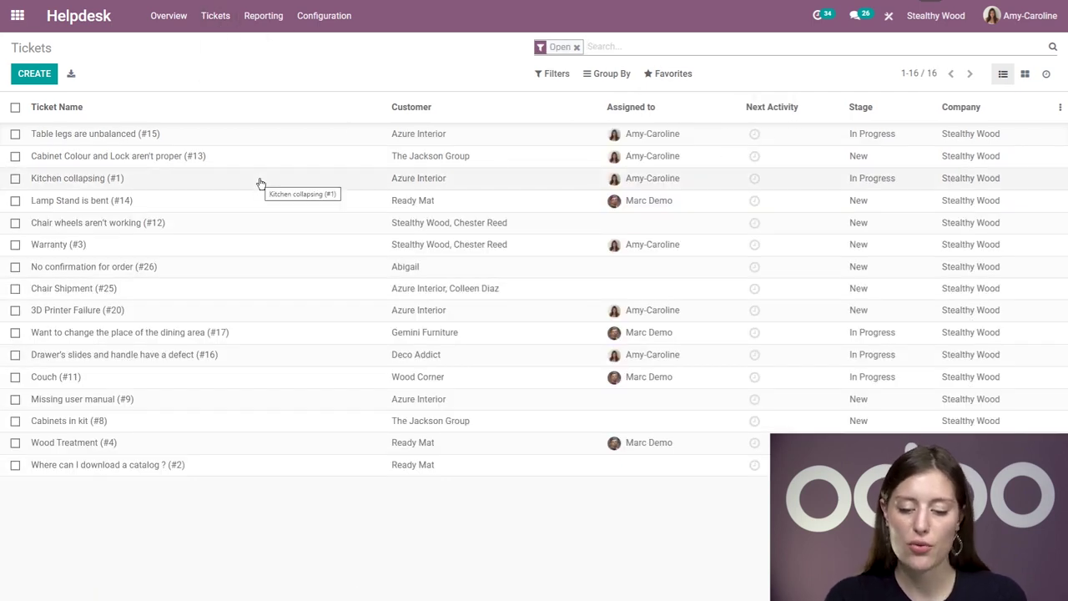
{"action": "left_click", "coordinate": [664, 79]}
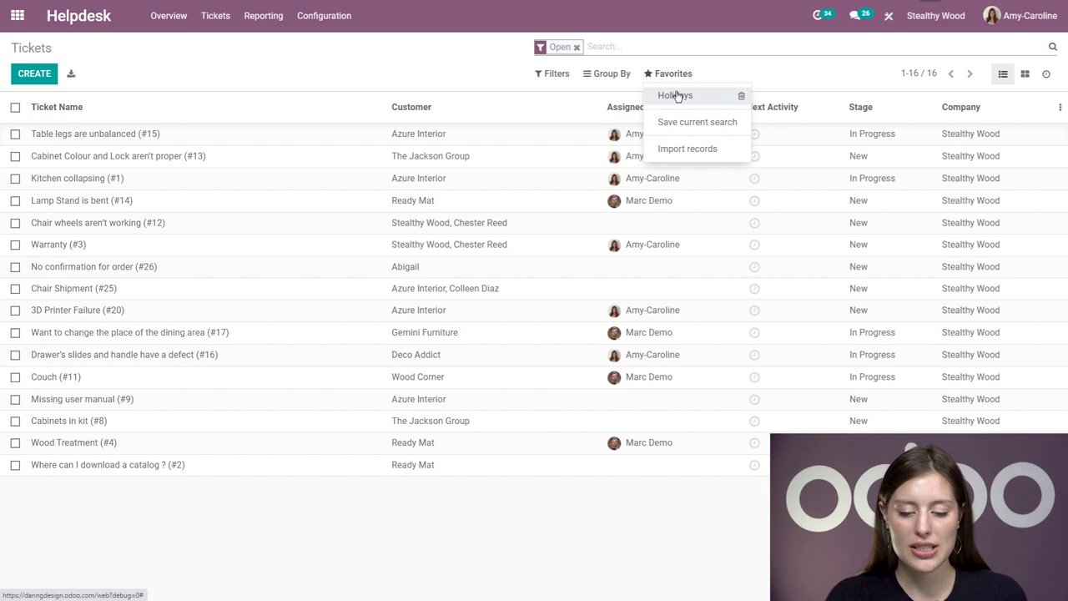
{"action": "left_click", "coordinate": [678, 97]}
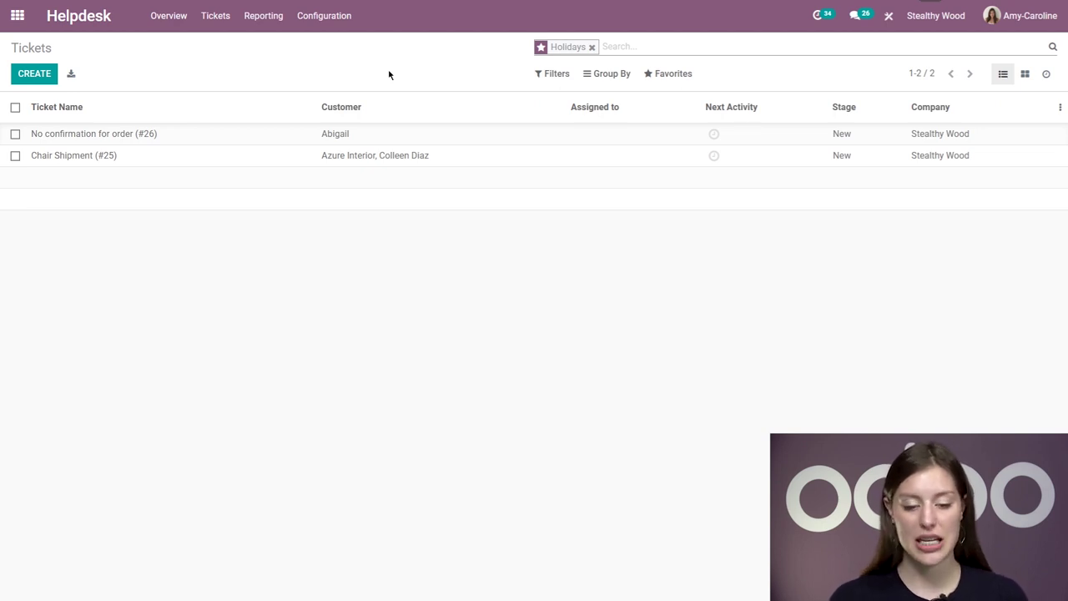
Step: Create a new helpdesk team named 'Warranty'
{"action": "left_click", "coordinate": [341, 27]}
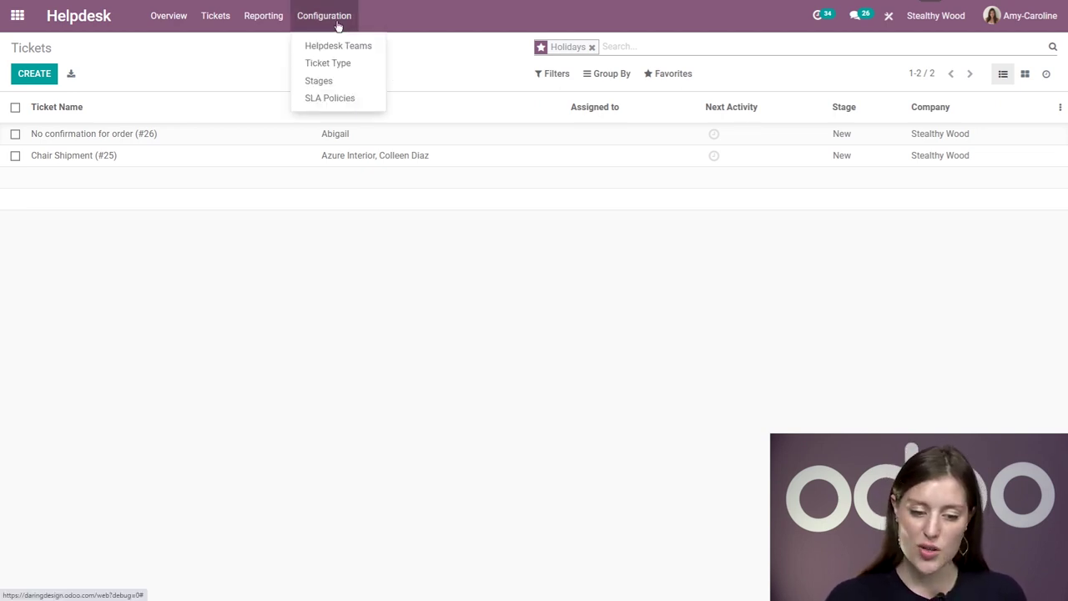
{"action": "left_click", "coordinate": [355, 48]}
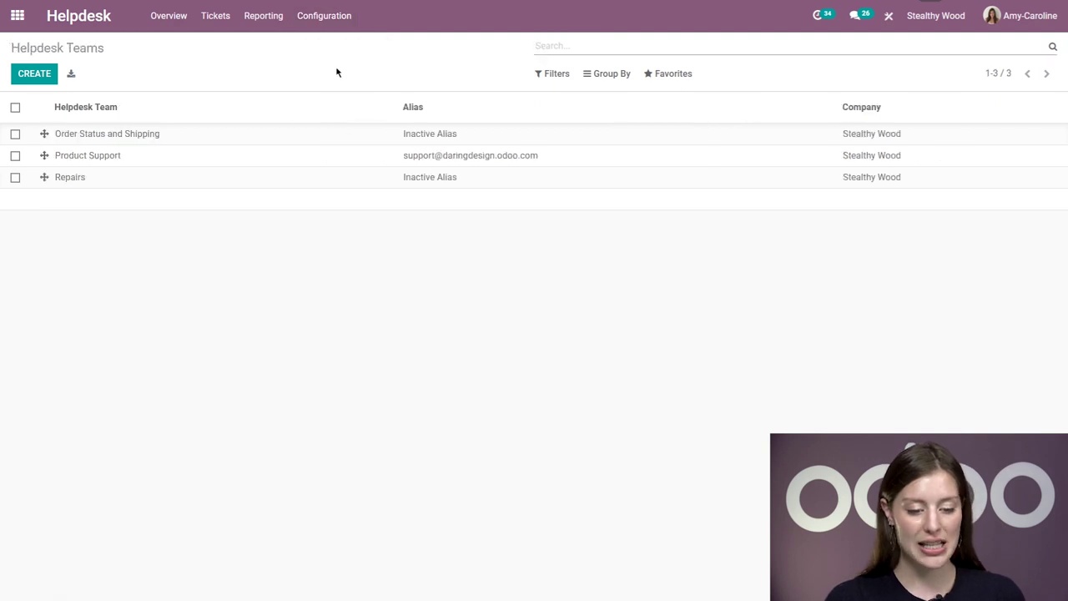
{"action": "left_click", "coordinate": [34, 73]}
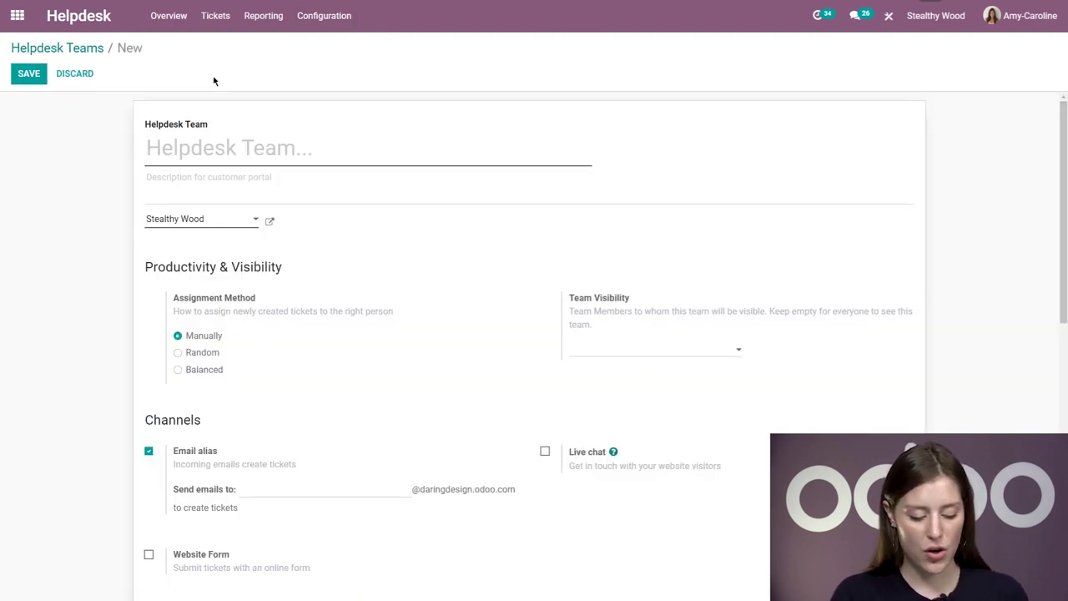
{"action": "type", "text": "Warranty"}
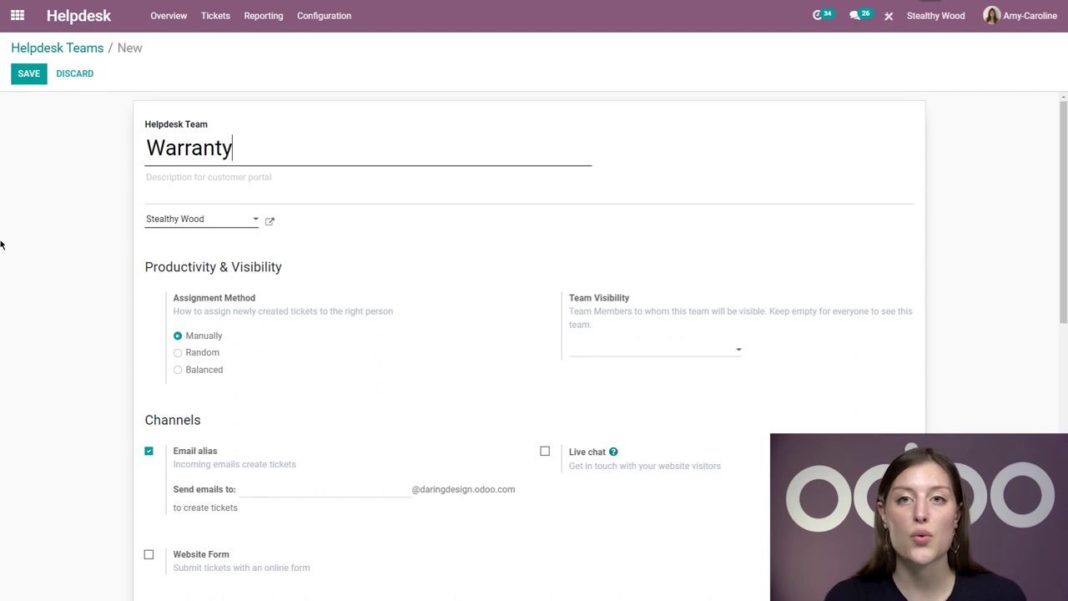
Step: Set the Warranty team's assignment to Random and limit team visibility to two users
{"action": "left_click", "coordinate": [177, 369]}
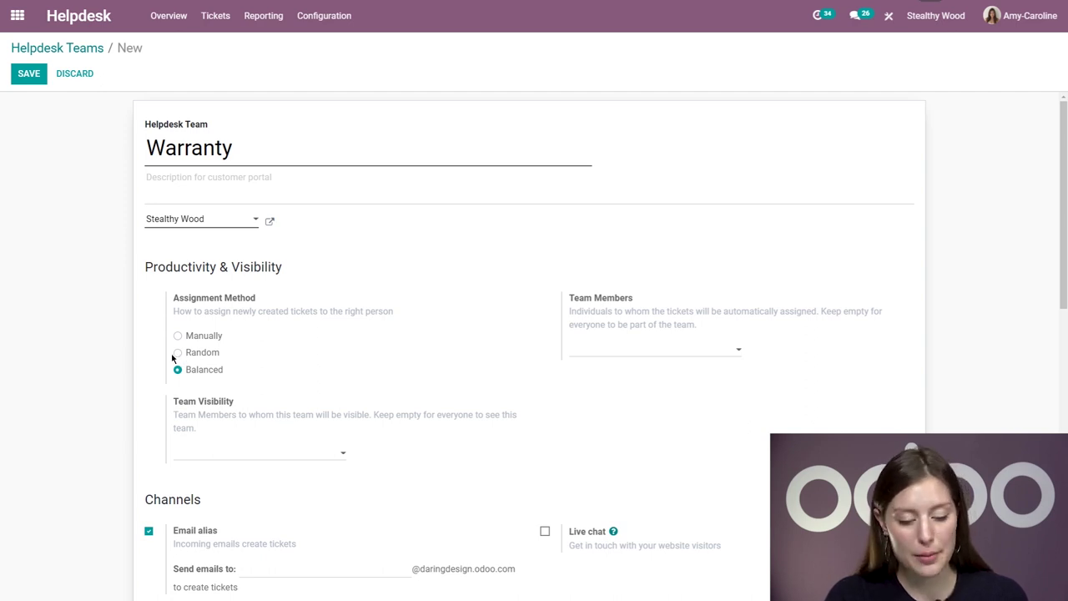
{"action": "left_click", "coordinate": [177, 352]}
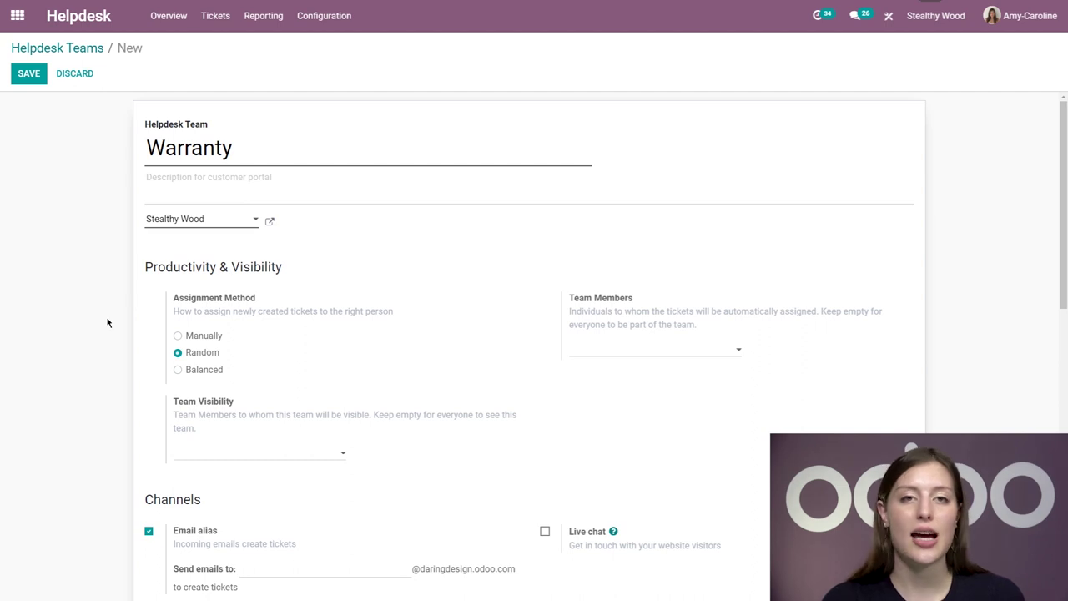
{"action": "left_click", "coordinate": [210, 456]}
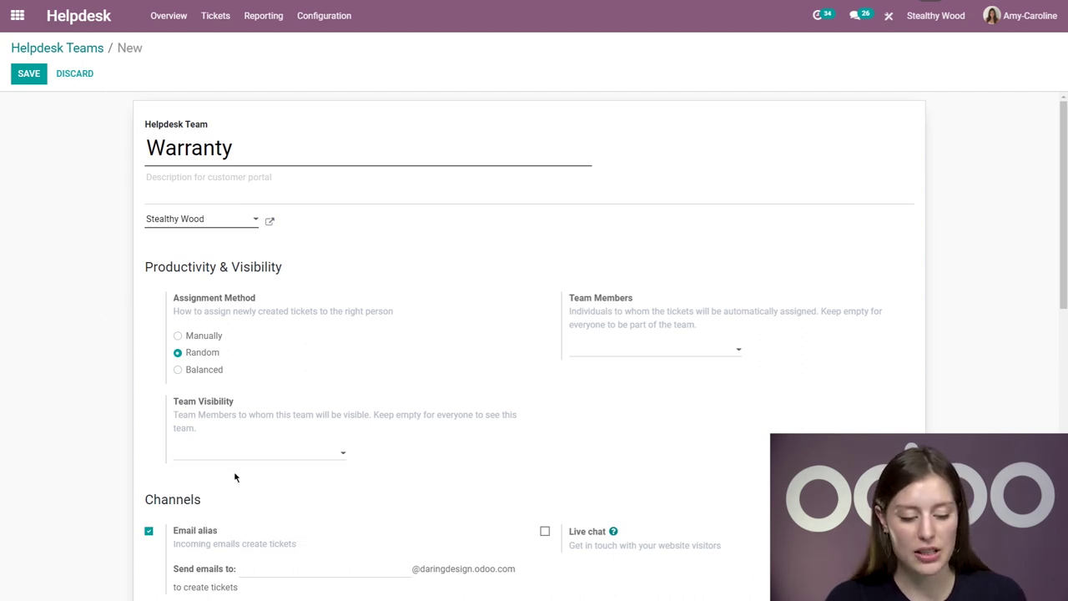
{"action": "left_click", "coordinate": [263, 459]}
{"action": "left_click", "coordinate": [279, 475]}
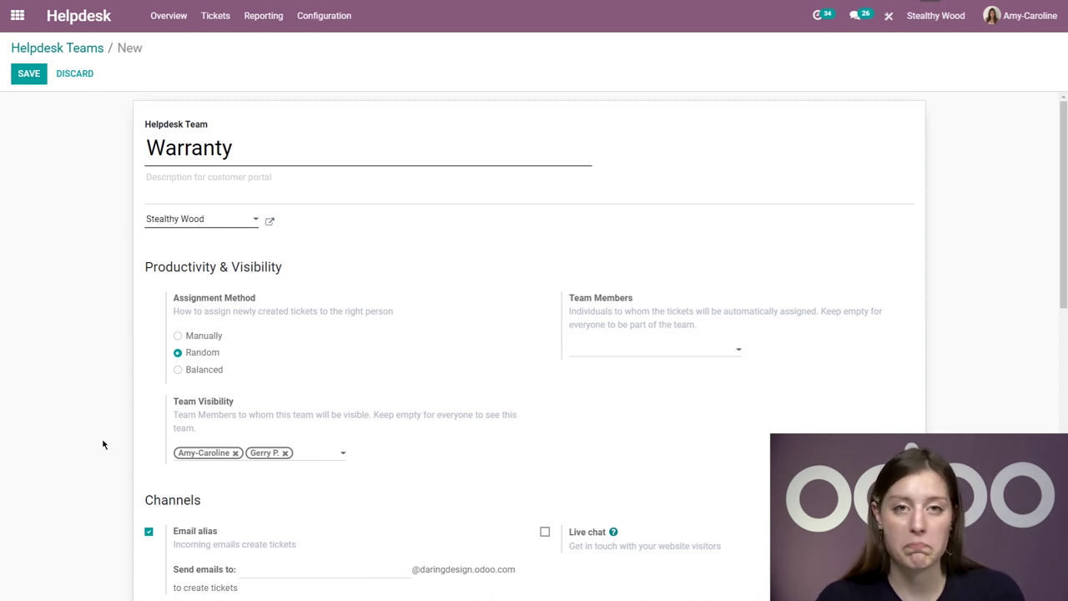
Step: Set the Warranty team's email alias to 'warranty' and save the team
{"action": "scroll", "coordinate": [104, 438], "scroll_direction": "down", "scroll_amount": 4}
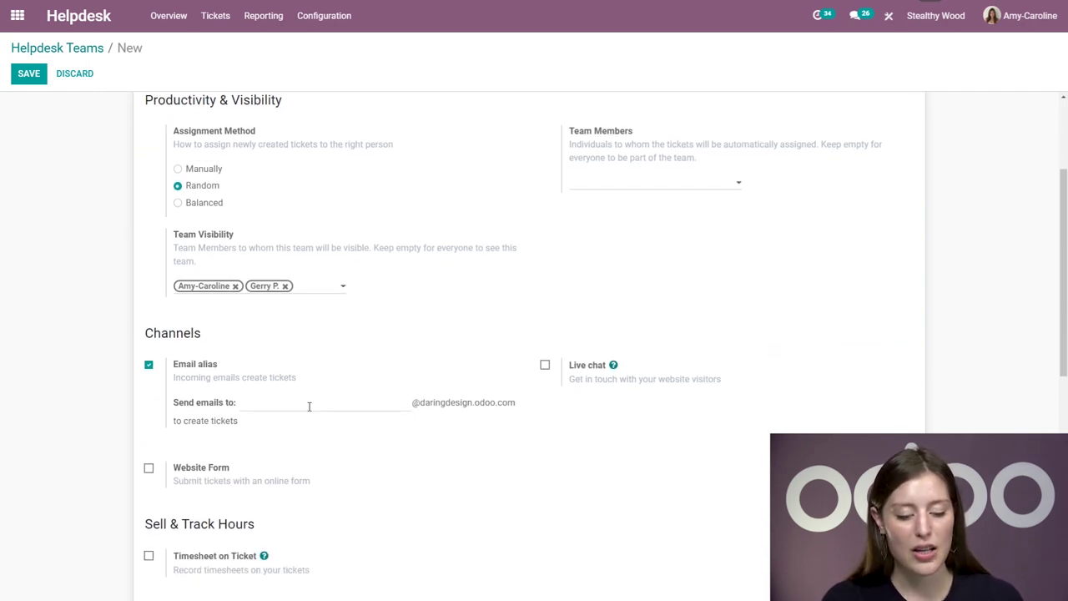
{"action": "left_click", "coordinate": [346, 403]}
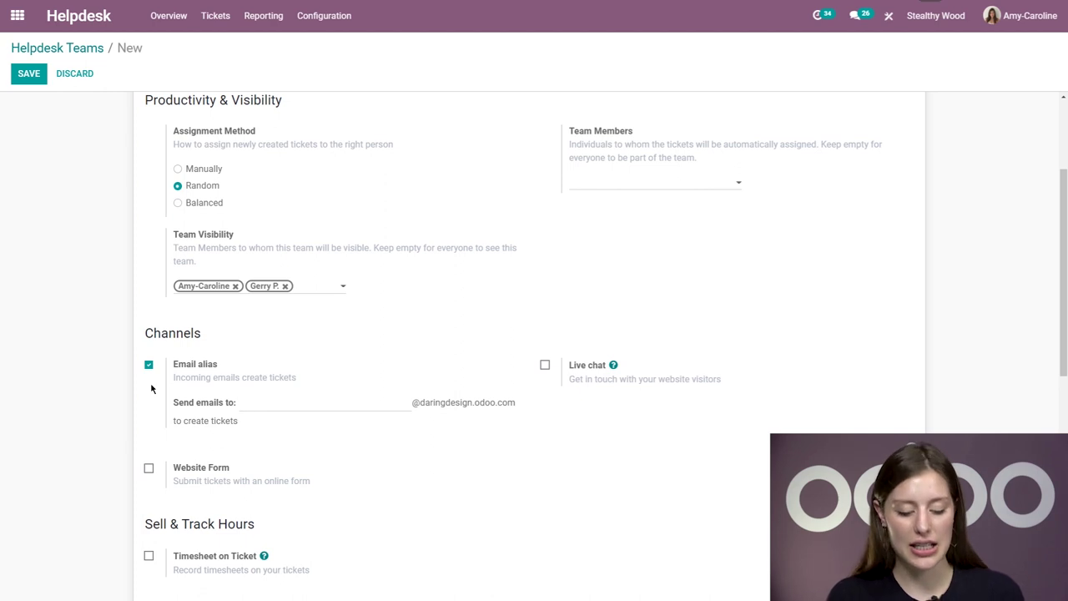
{"action": "type", "text": "warra"}
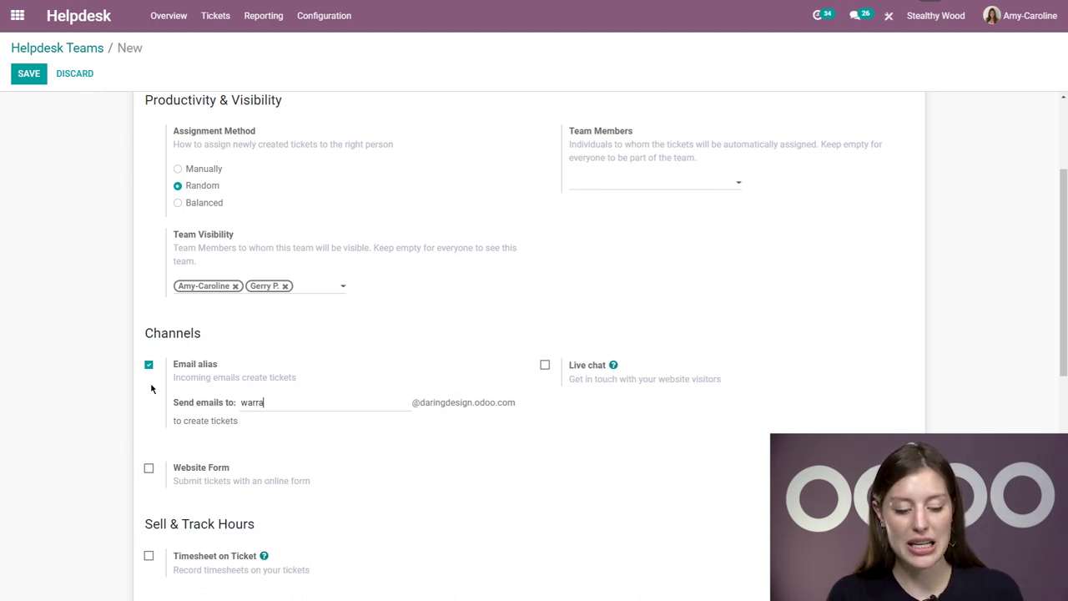
{"action": "type", "text": "nty"}
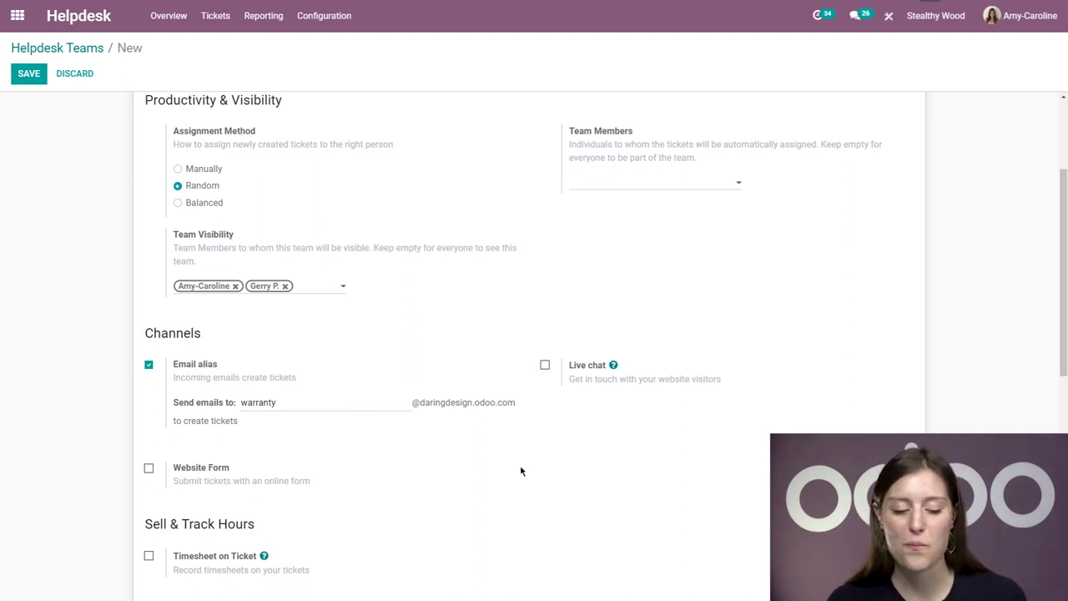
{"action": "scroll", "coordinate": [351, 389], "scroll_direction": "down", "scroll_amount": 5}
{"action": "scroll", "coordinate": [255, 422], "scroll_direction": "up", "scroll_amount": 4}
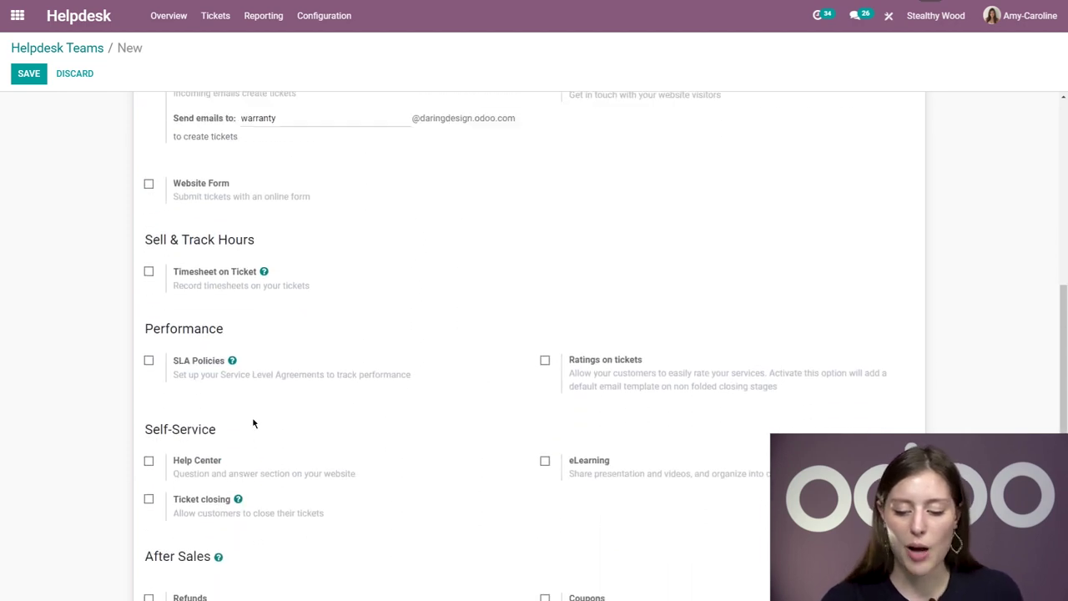
{"action": "scroll", "coordinate": [255, 420], "scroll_direction": "up", "scroll_amount": 5}
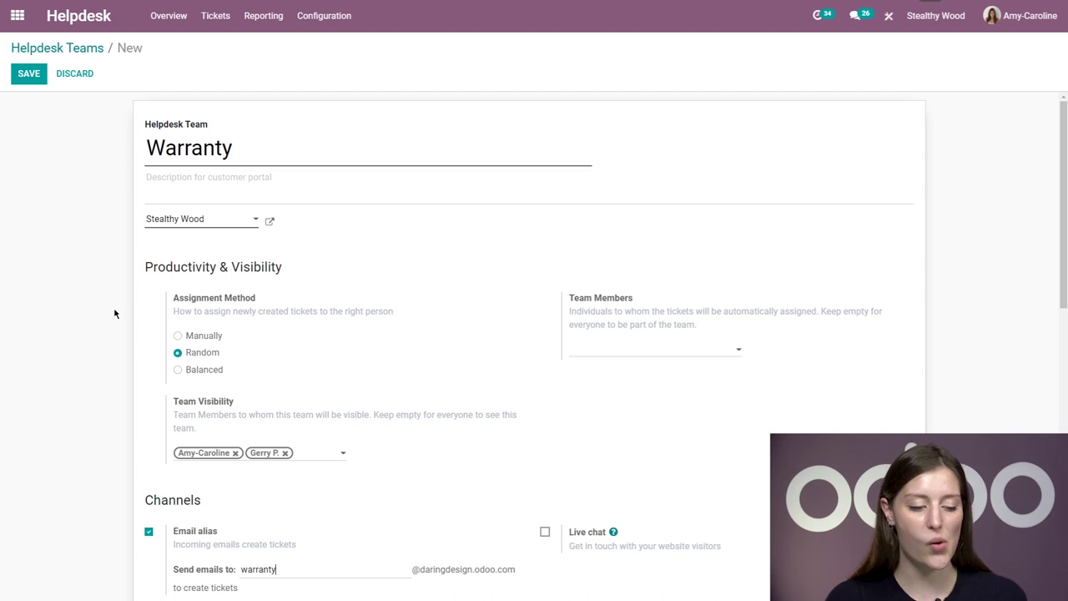
{"action": "left_click", "coordinate": [30, 75]}
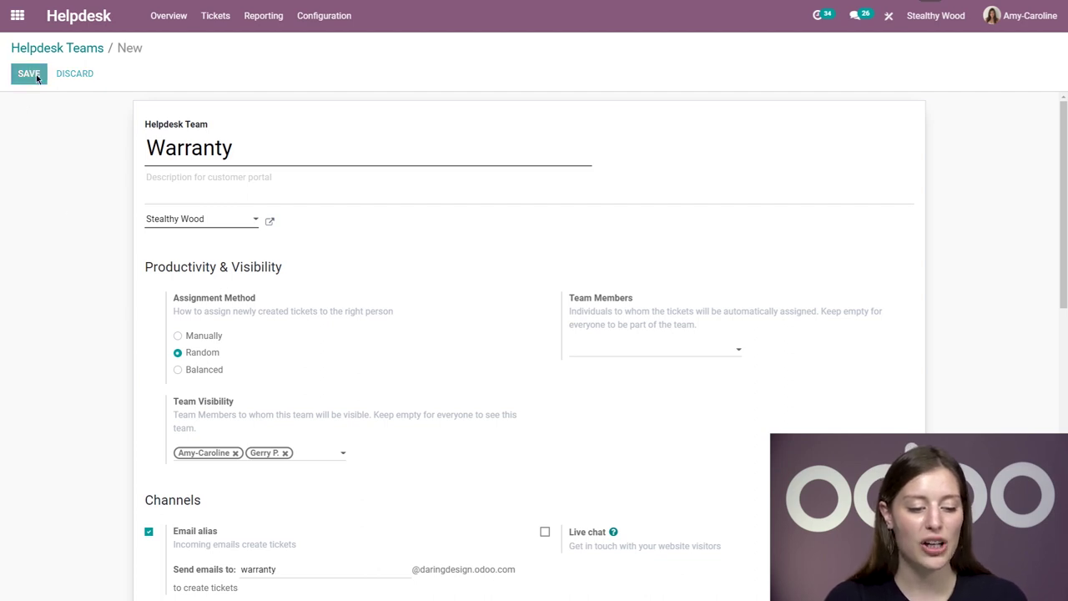
Step: From the Helpdesk overview, open the Repairs team's Tickets board
{"action": "left_click", "coordinate": [99, 23]}
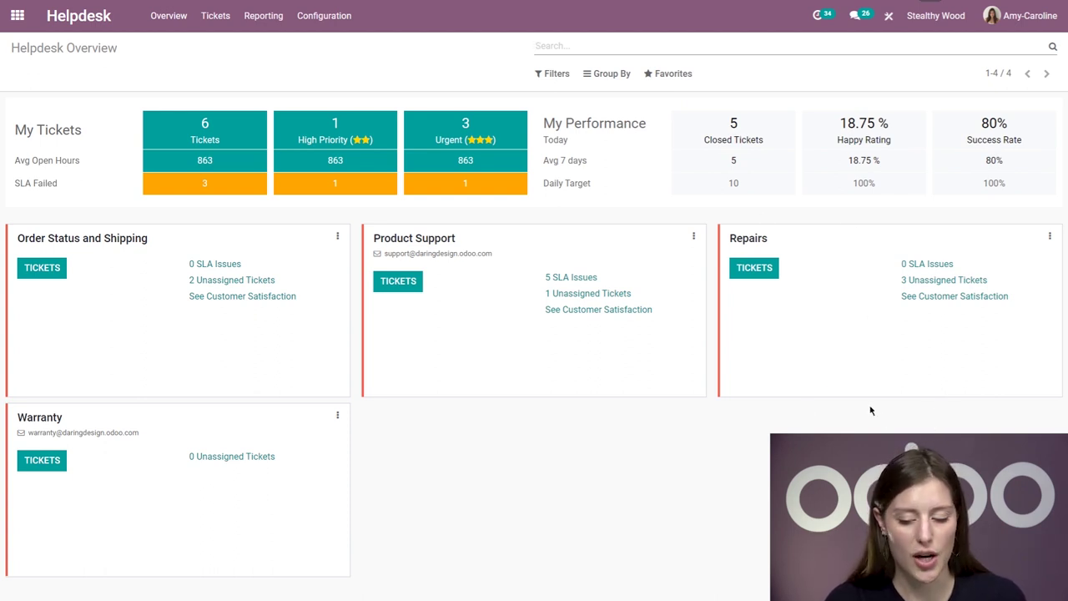
{"action": "left_click", "coordinate": [756, 269]}
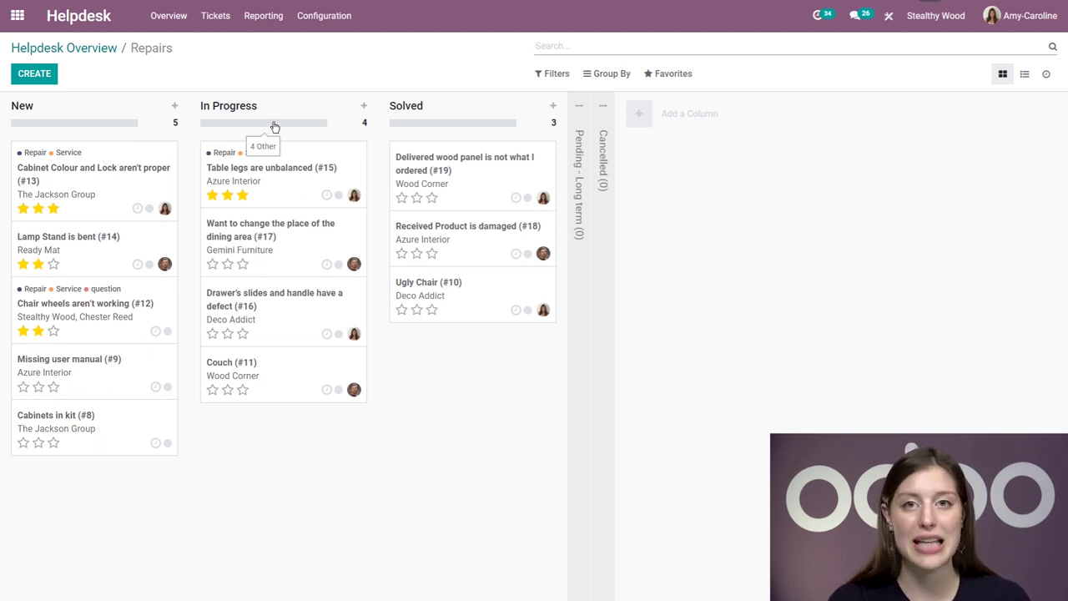
Step: Add a new stage column named 'test' to the Repairs ticket board
{"action": "left_click", "coordinate": [694, 116]}
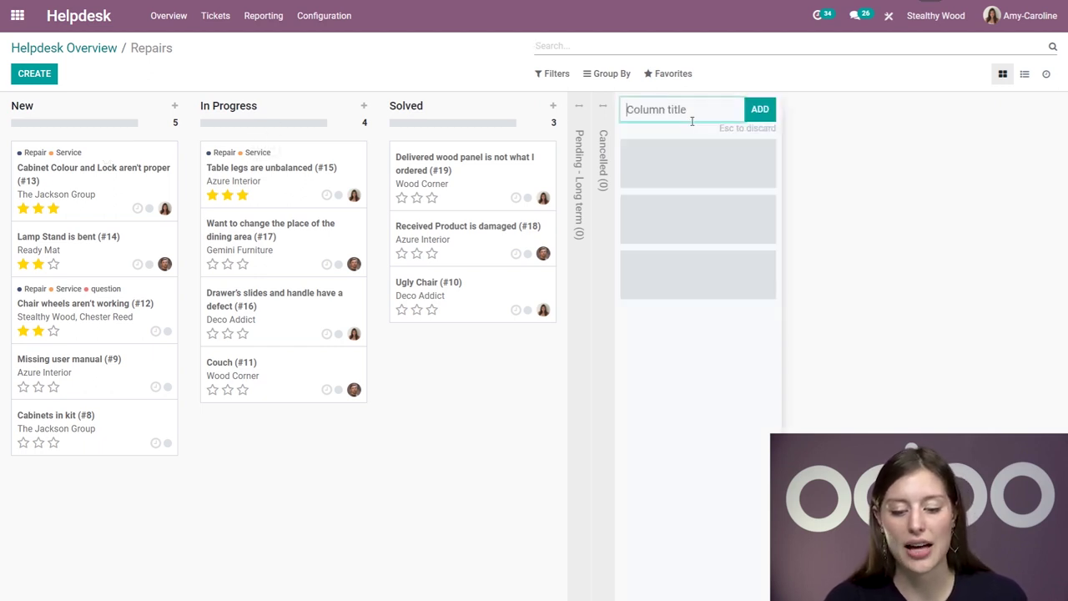
{"action": "type", "text": "test"}
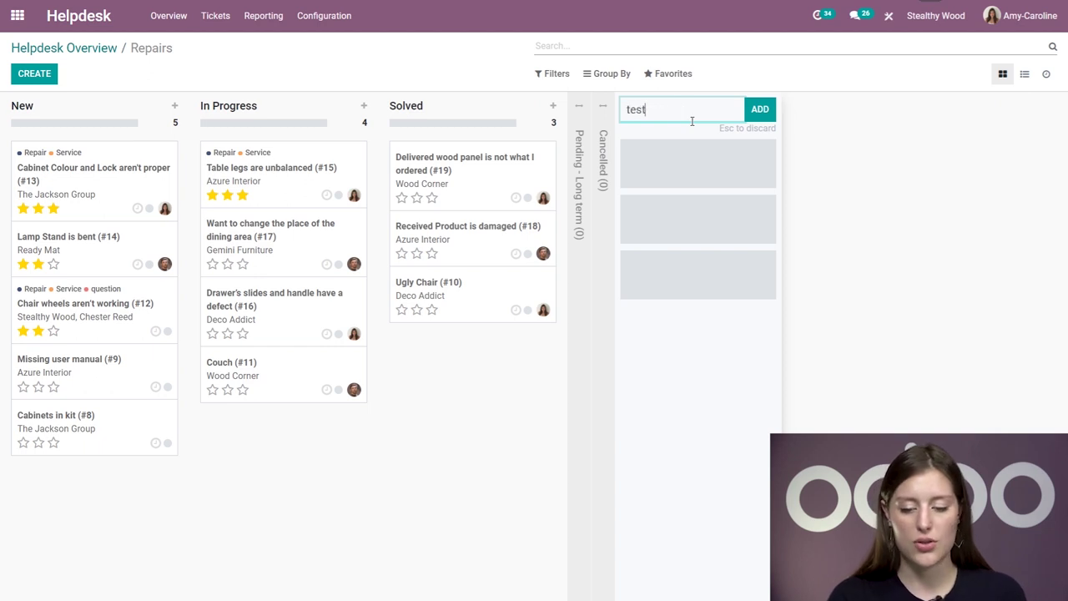
{"action": "left_click", "coordinate": [764, 111]}
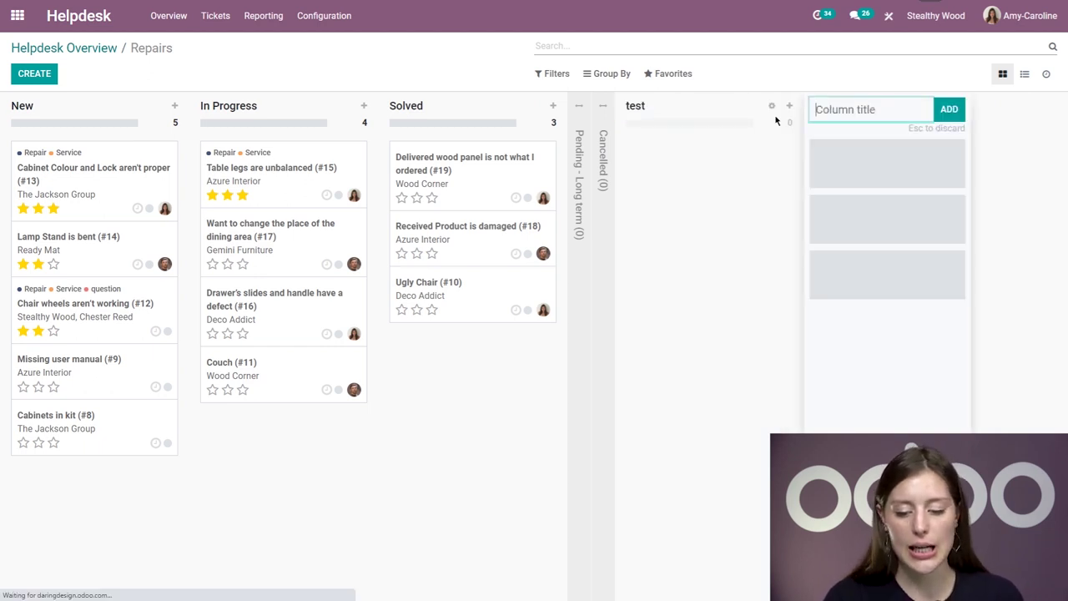
{"action": "left_click_drag", "start_coordinate": [659, 102], "coordinate": [839, 126]}
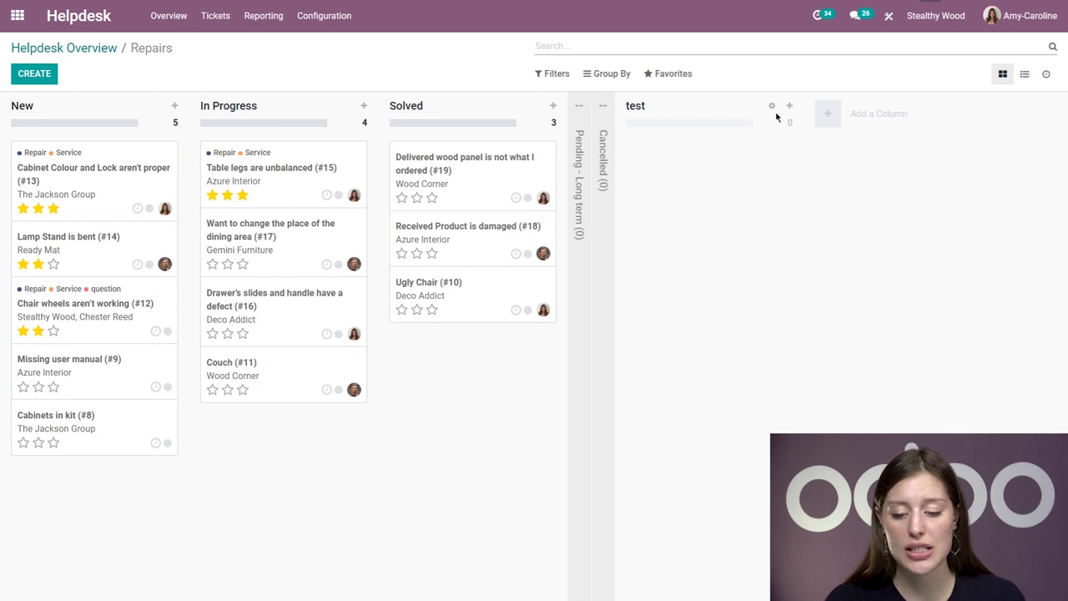
Step: Mark the test stage as a closing stage with the Rating Request email template
{"action": "left_click", "coordinate": [772, 107]}
{"action": "left_click", "coordinate": [795, 151]}
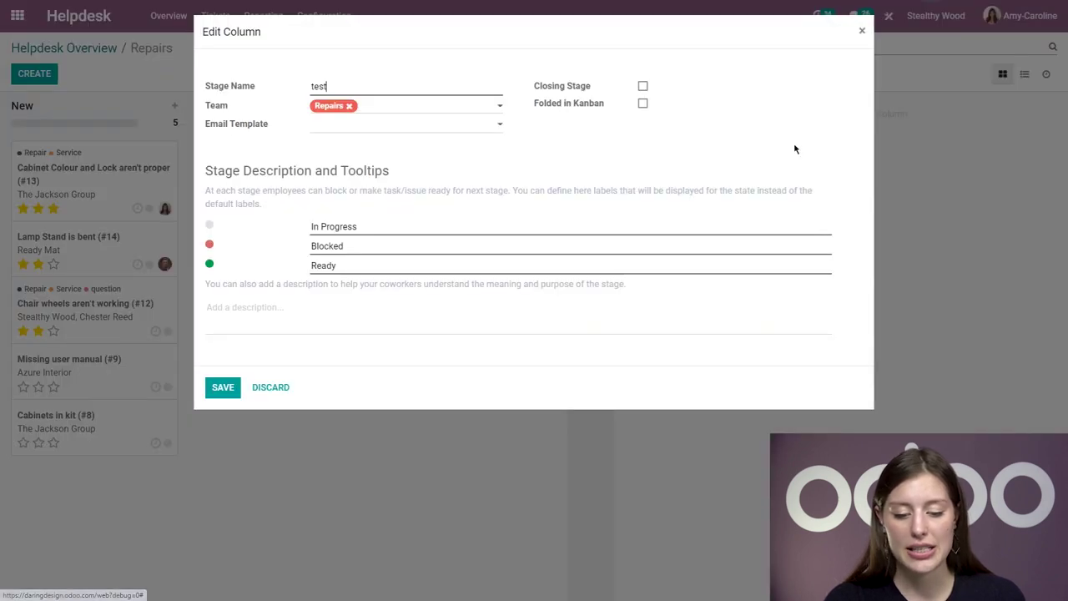
{"action": "left_click", "coordinate": [643, 86]}
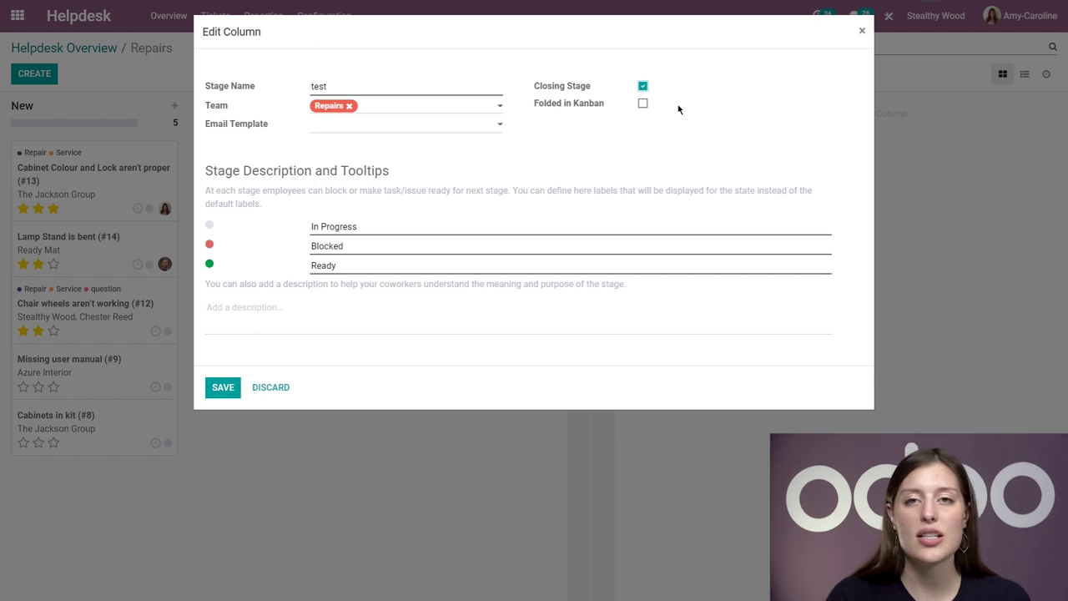
{"action": "left_click", "coordinate": [386, 130]}
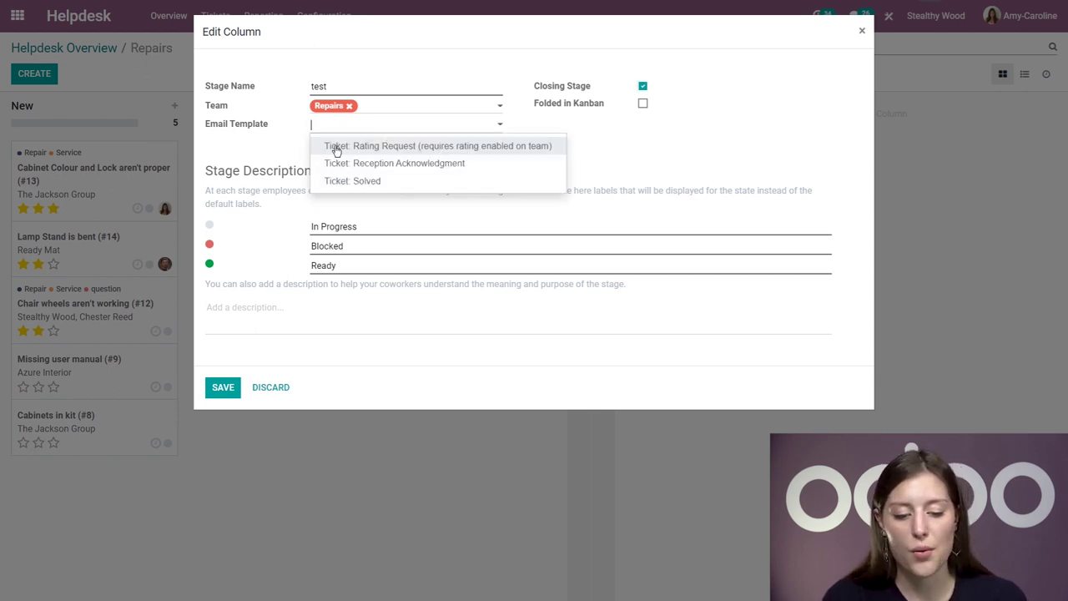
{"action": "left_click", "coordinate": [513, 150]}
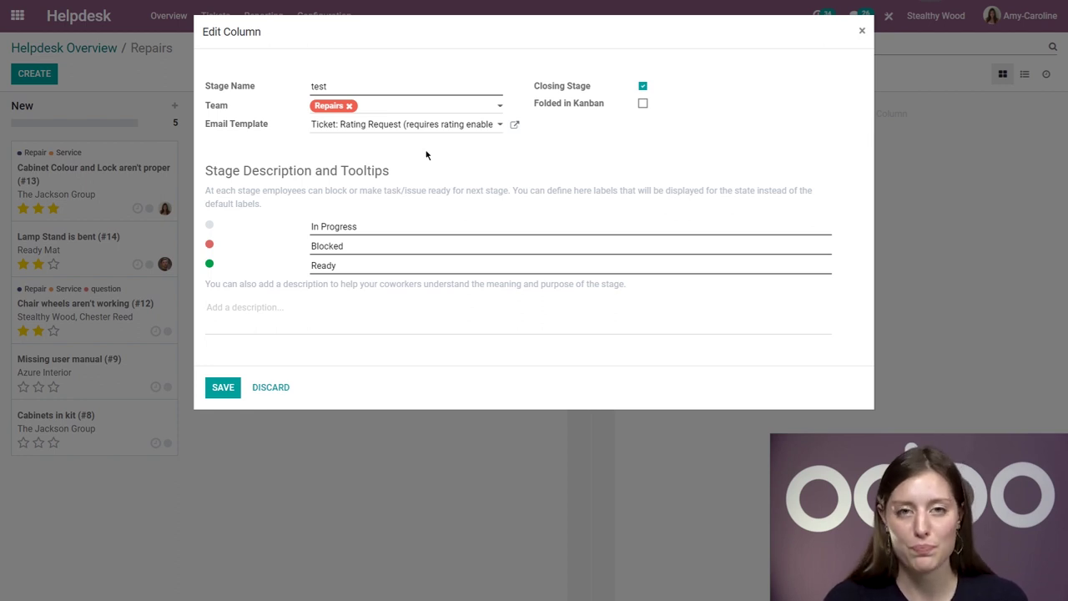
Step: Delete the test column, move Cabinets in kit (#8) to In Progress, and open ticket #12
{"action": "left_click", "coordinate": [292, 389]}
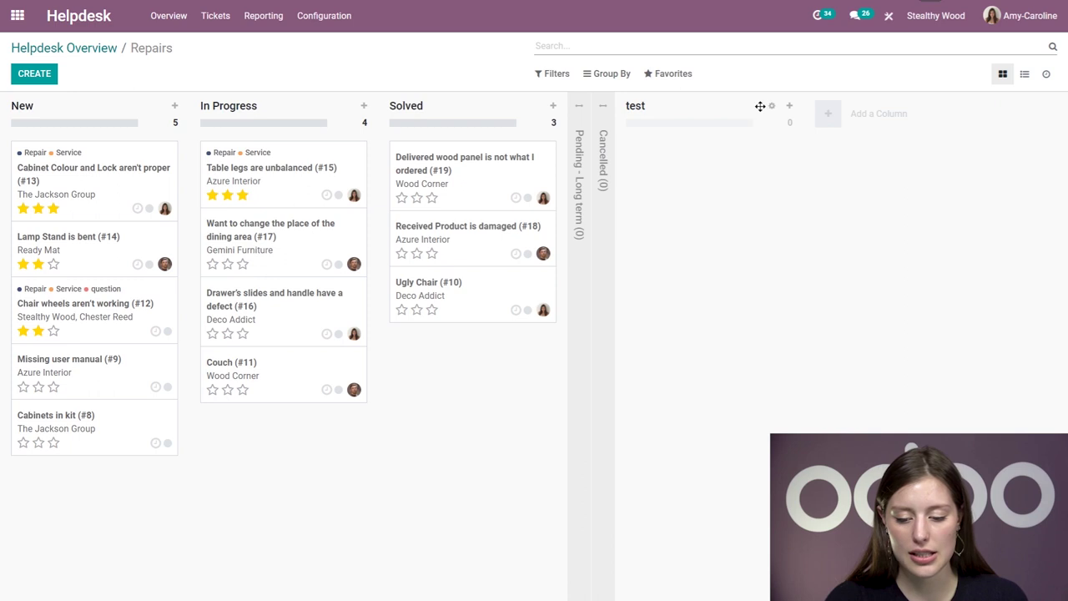
{"action": "left_click", "coordinate": [772, 107]}
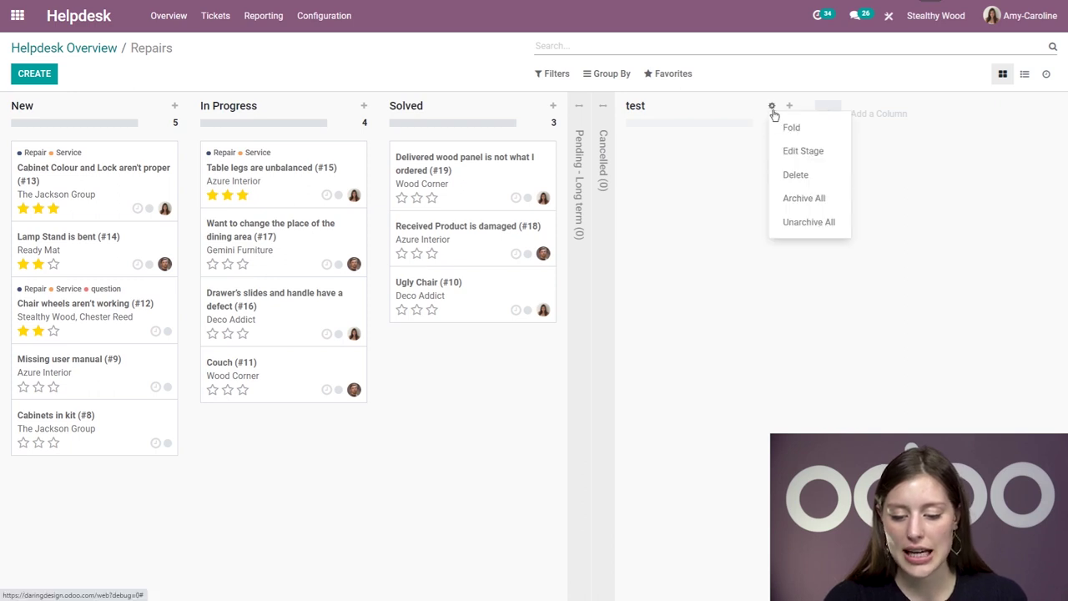
{"action": "left_click", "coordinate": [795, 174]}
{"action": "left_click", "coordinate": [332, 106]}
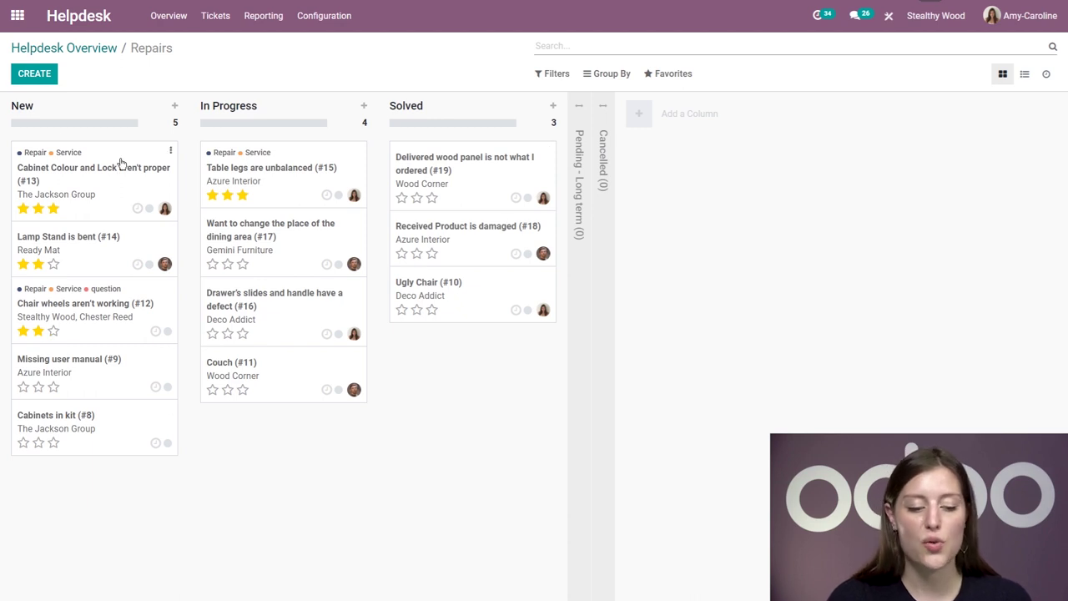
{"action": "left_click_drag", "start_coordinate": [90, 434], "coordinate": [288, 434]}
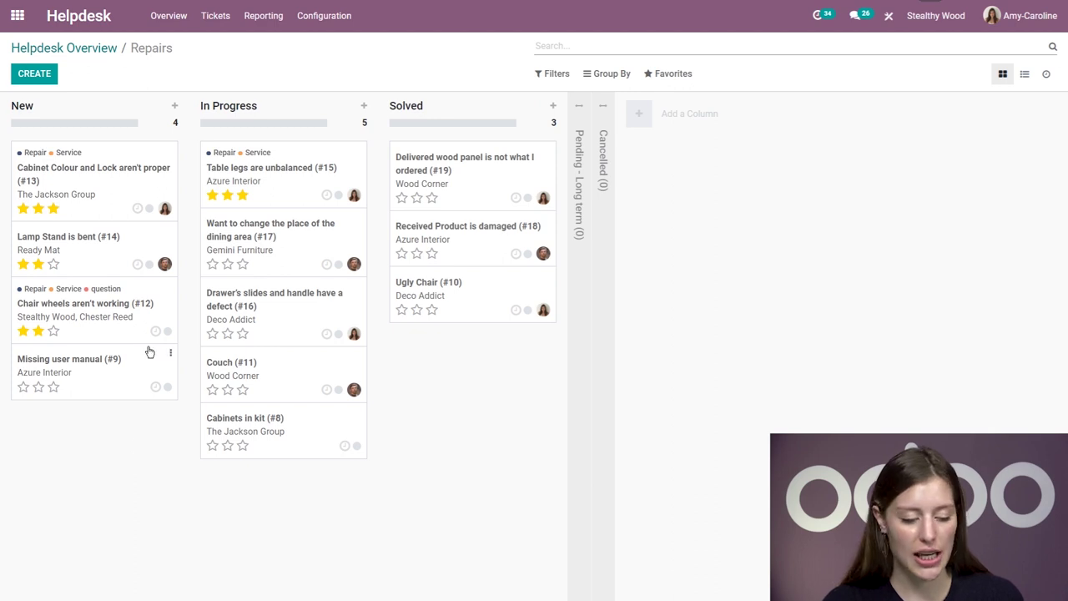
{"action": "left_click", "coordinate": [131, 302]}
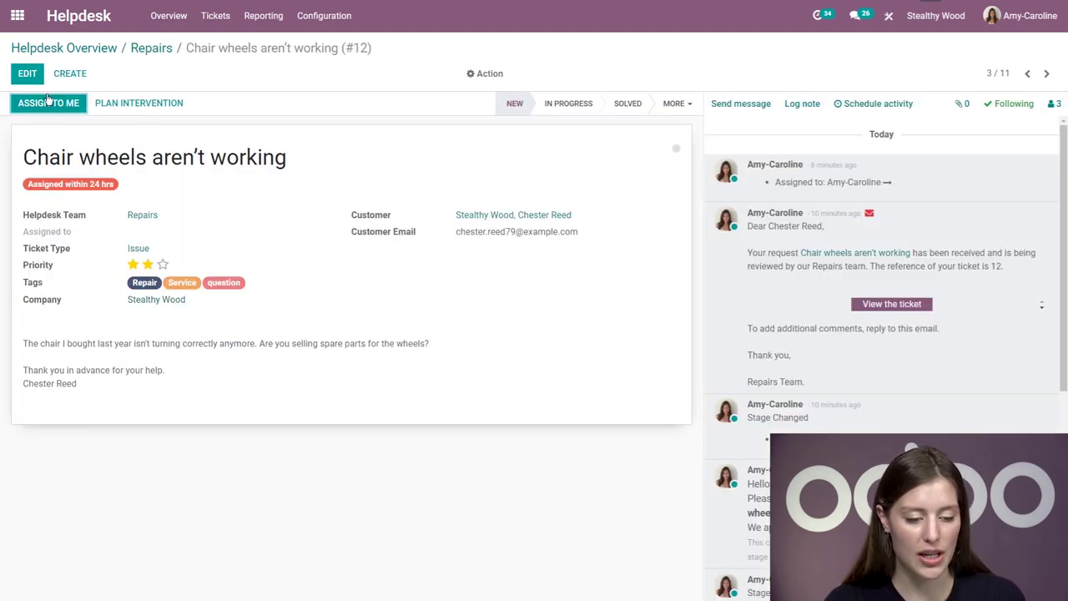
Step: Assign the 'Chair wheels aren't working' ticket (#12) to yourself
{"action": "left_click", "coordinate": [27, 73]}
{"action": "left_click", "coordinate": [30, 73]}
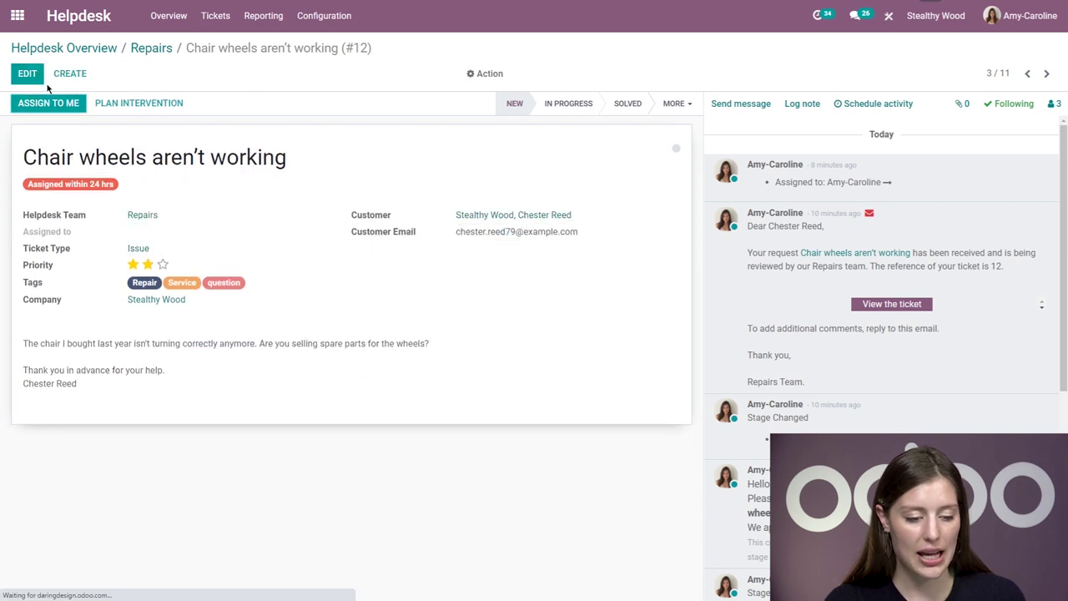
{"action": "left_click", "coordinate": [48, 104]}
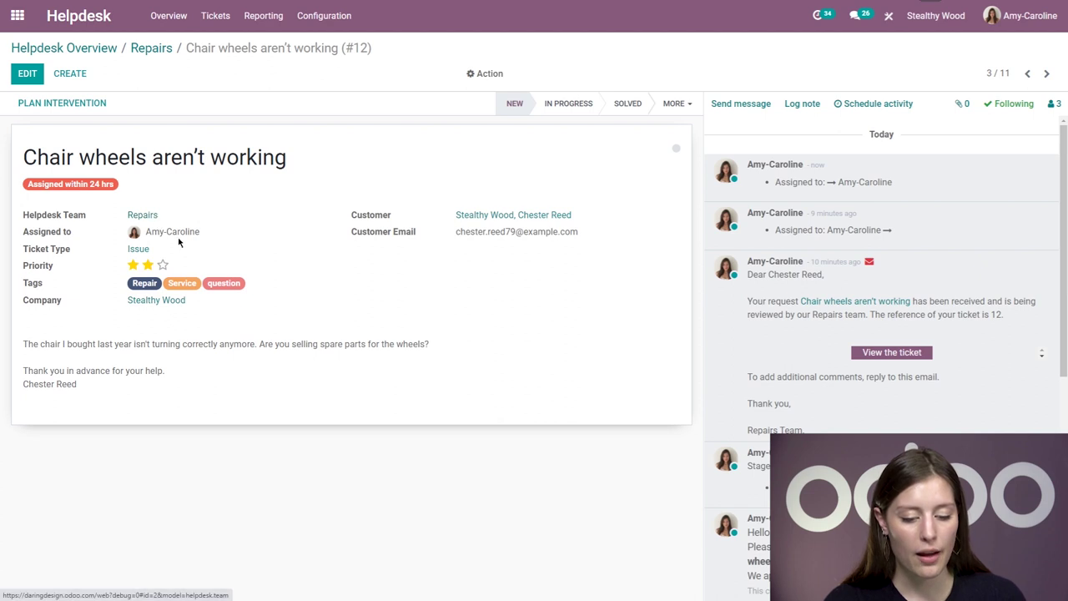
Step: Set the ticket's priority to three stars and add a new 'Chairs' tag
{"action": "left_click", "coordinate": [27, 74]}
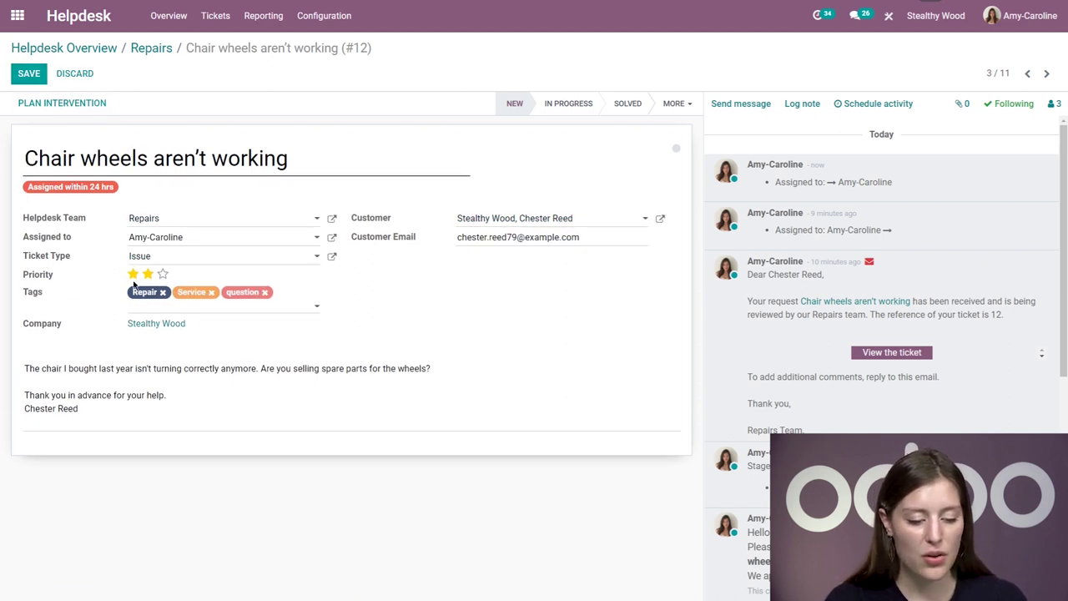
{"action": "left_click", "coordinate": [163, 274]}
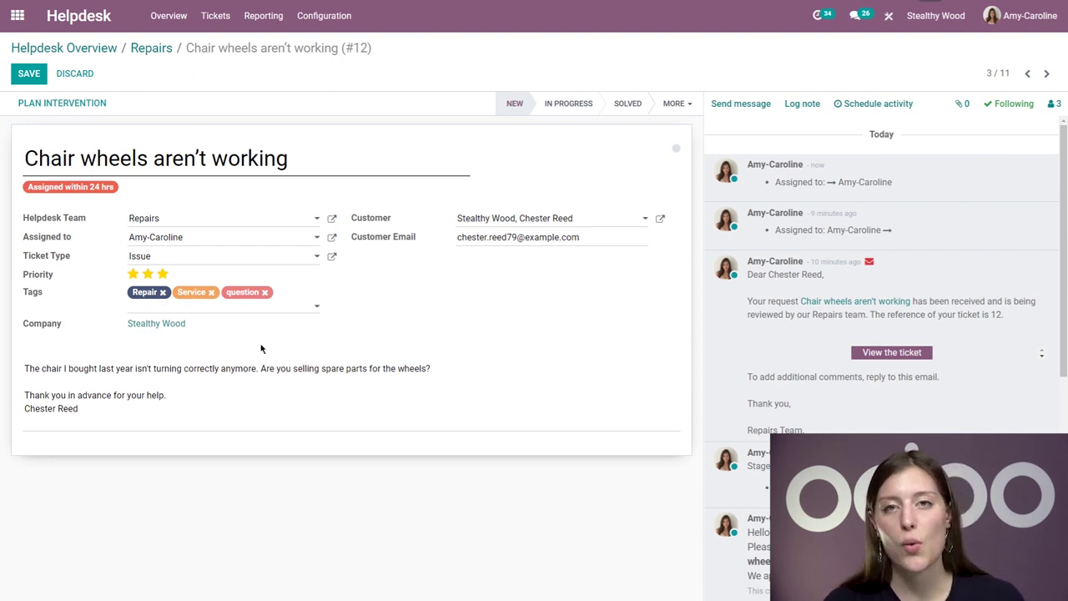
{"action": "left_click", "coordinate": [303, 306]}
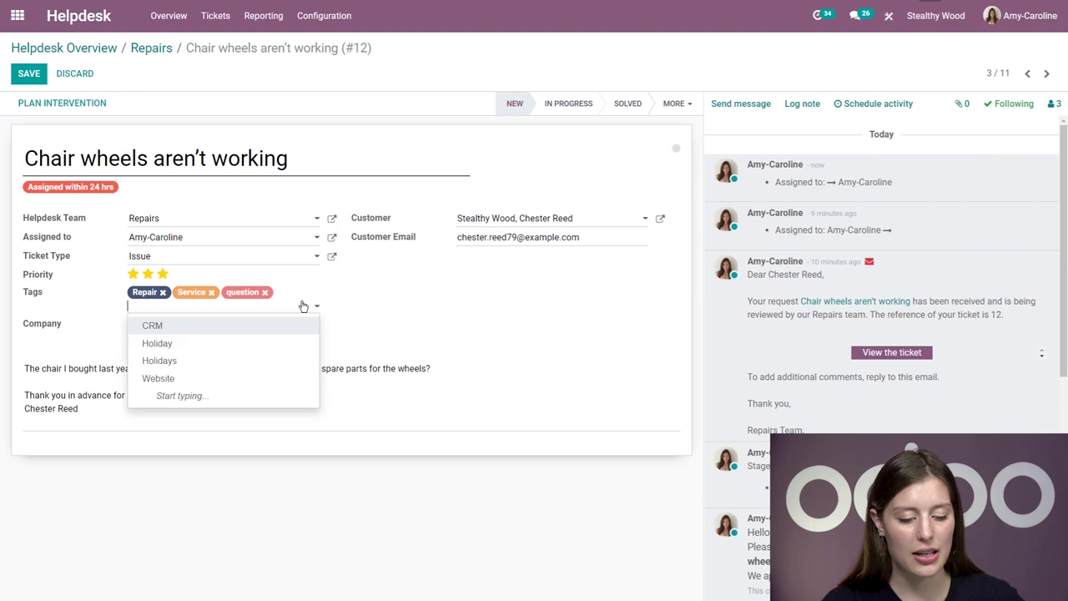
{"action": "type", "text": "Chair"}
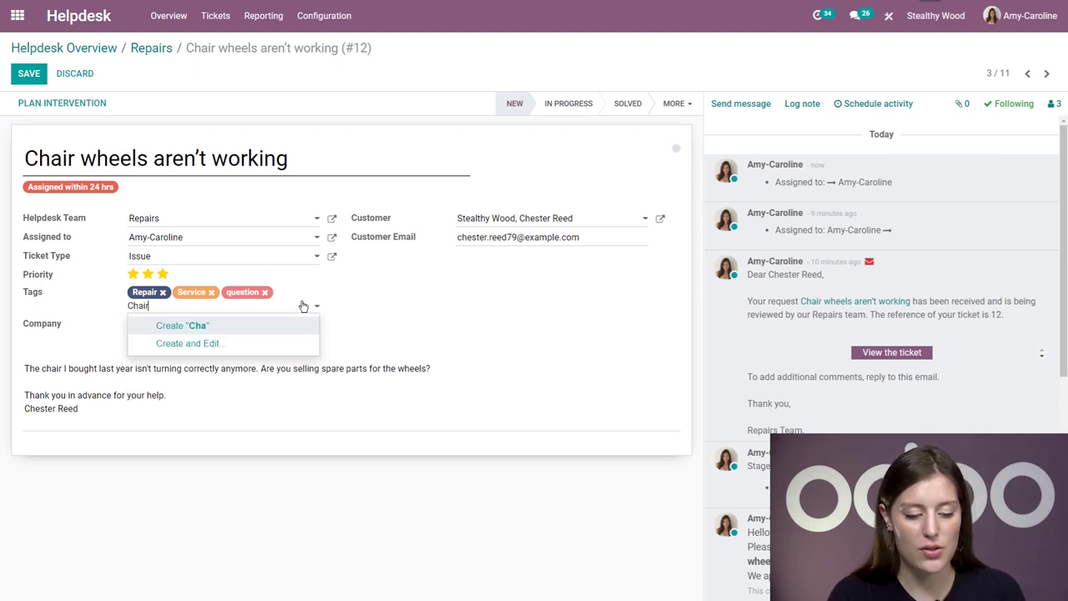
{"action": "type", "text": "s"}
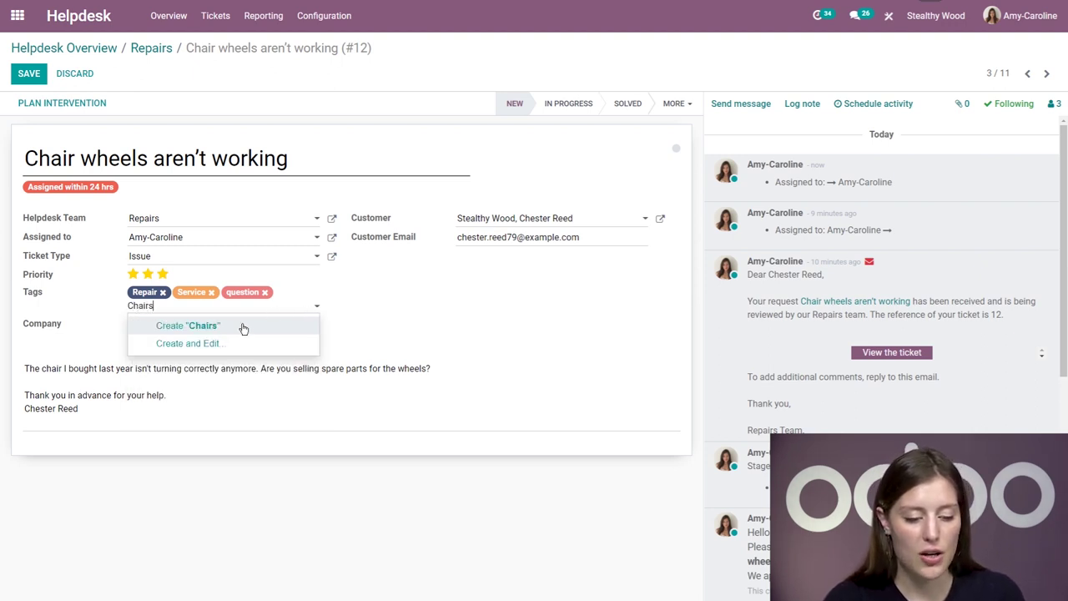
{"action": "left_click", "coordinate": [243, 326]}
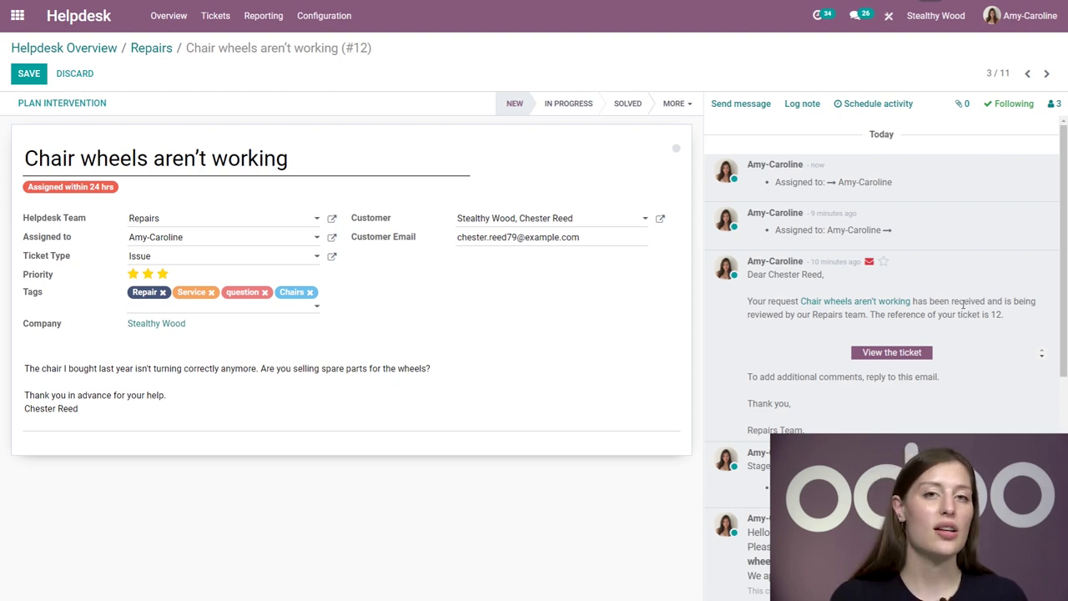
{"action": "left_click", "coordinate": [739, 103]}
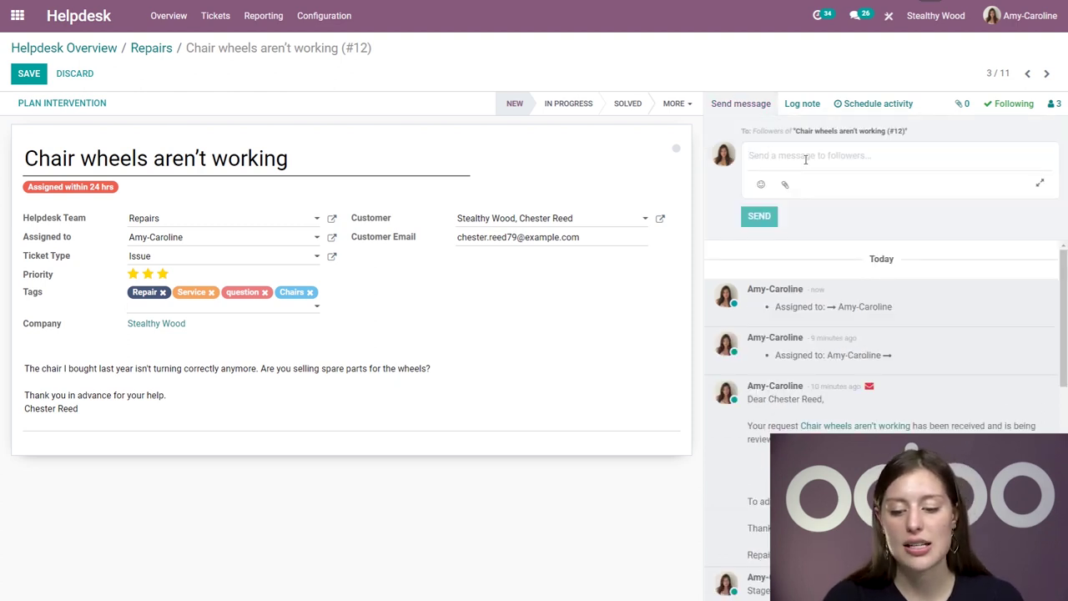
{"action": "left_click", "coordinate": [802, 104]}
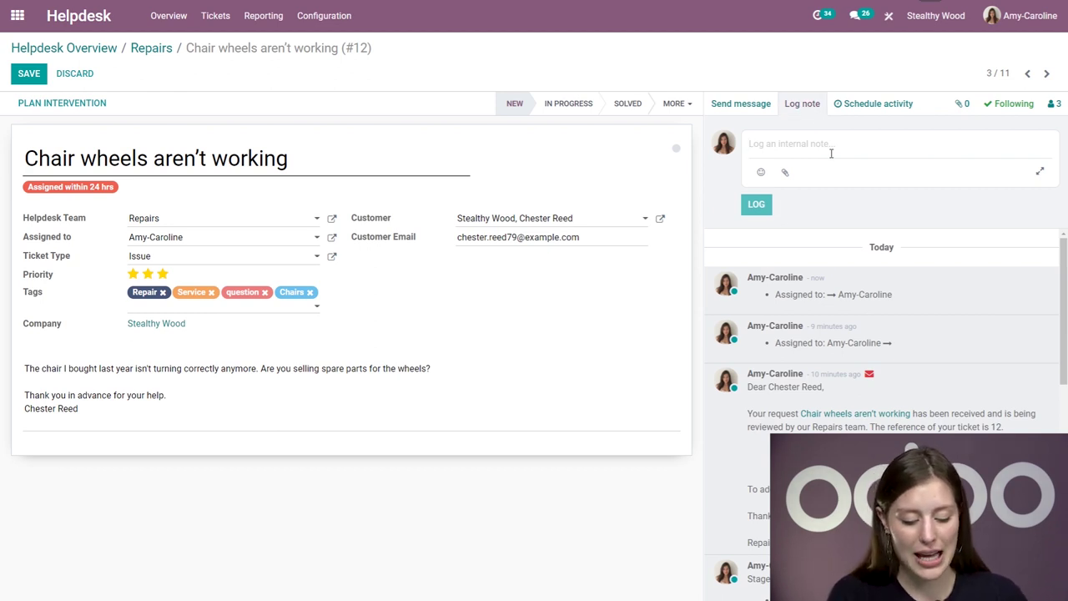
{"action": "type", "text": "@"}
{"action": "left_click", "coordinate": [822, 217]}
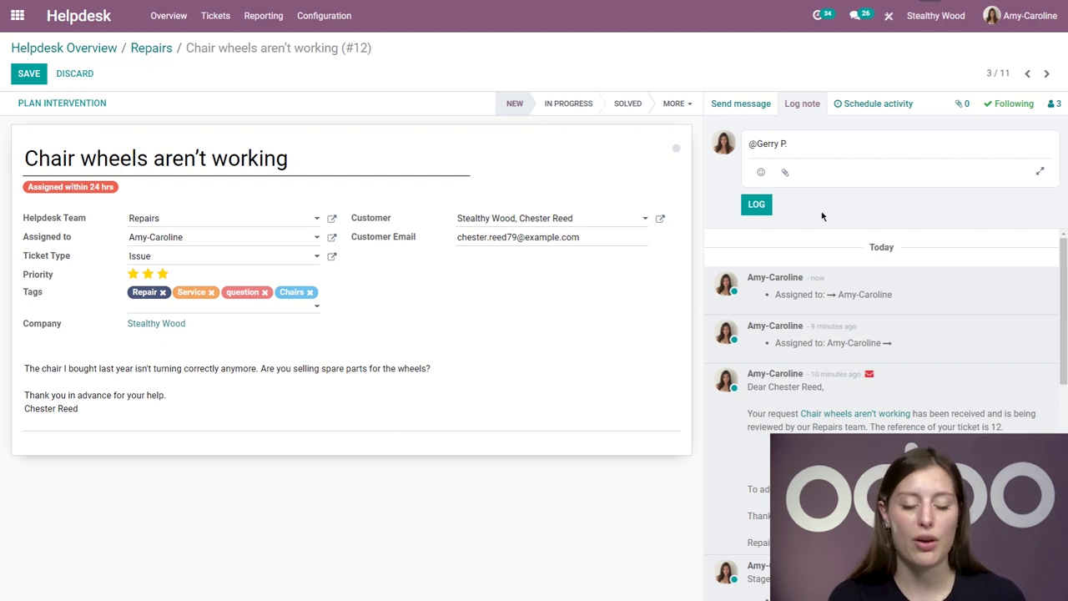
{"action": "type", "text": "help"}
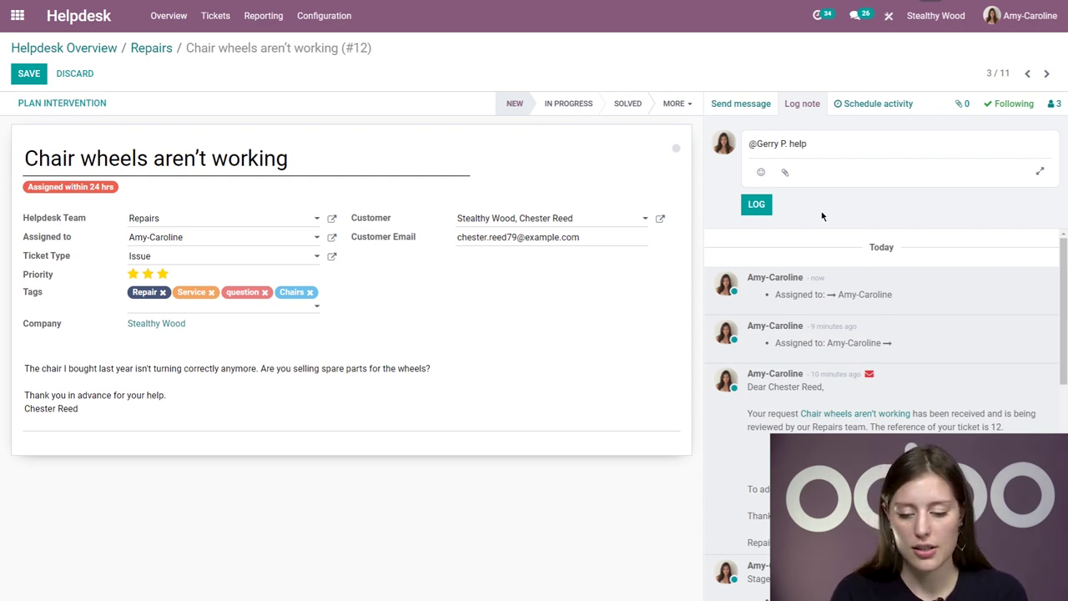
{"action": "type", "text": "!"}
{"action": "left_click", "coordinate": [757, 204]}
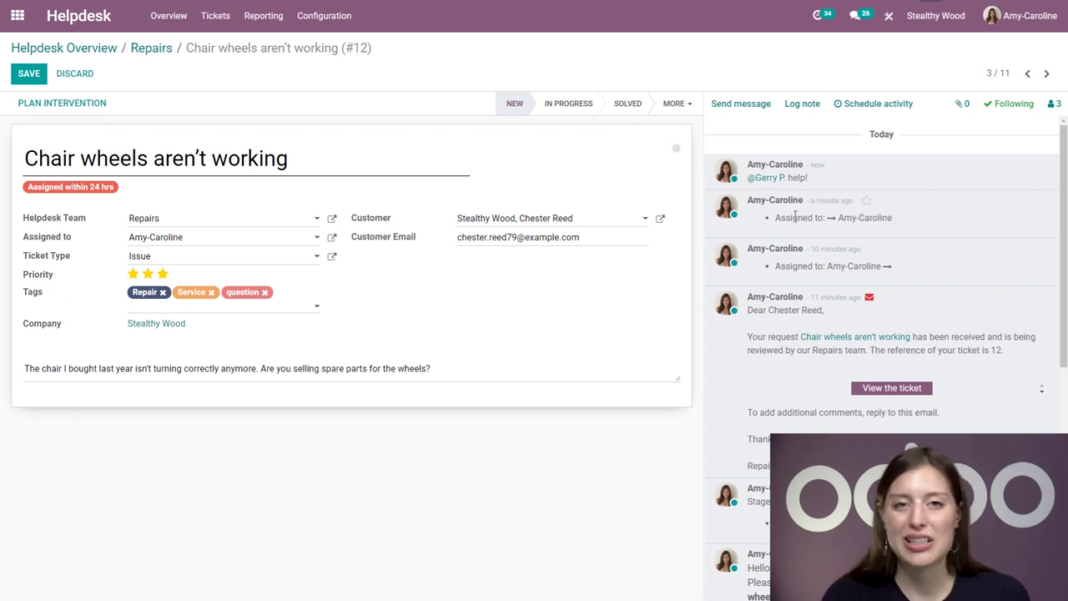
Step: Move ticket #12 to In Progress, save it, and go back to the Repairs kanban board
{"action": "left_click", "coordinate": [559, 105]}
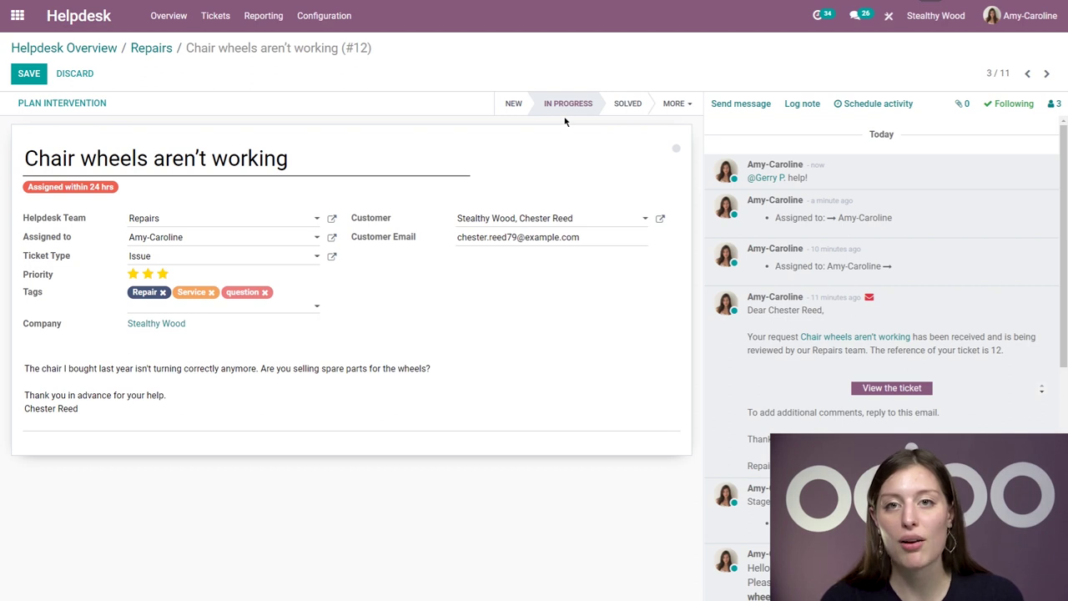
{"action": "left_click", "coordinate": [156, 55]}
{"action": "left_click", "coordinate": [367, 105]}
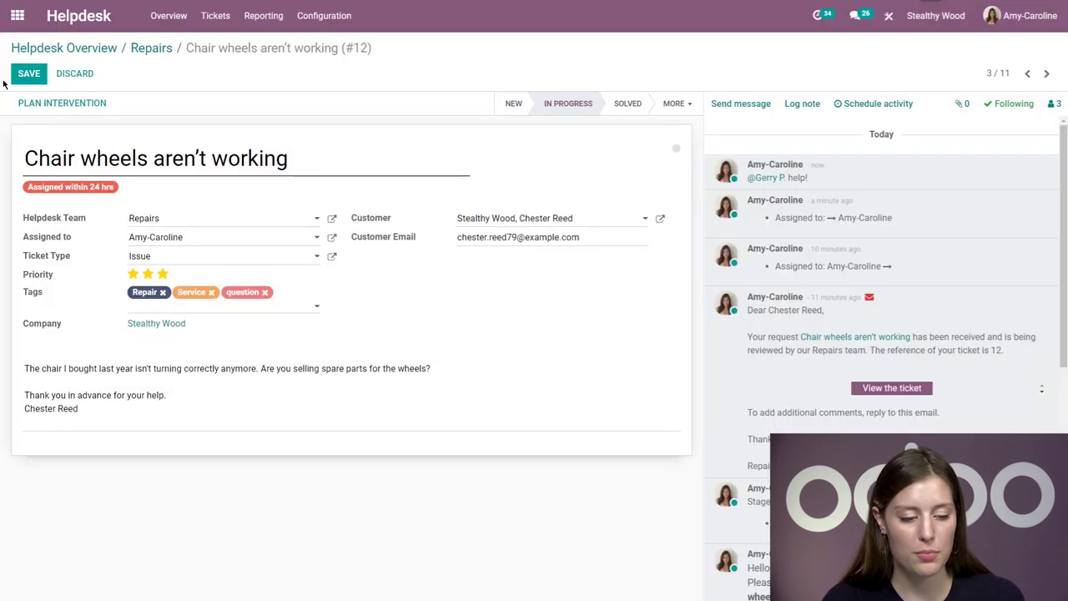
{"action": "left_click", "coordinate": [25, 76]}
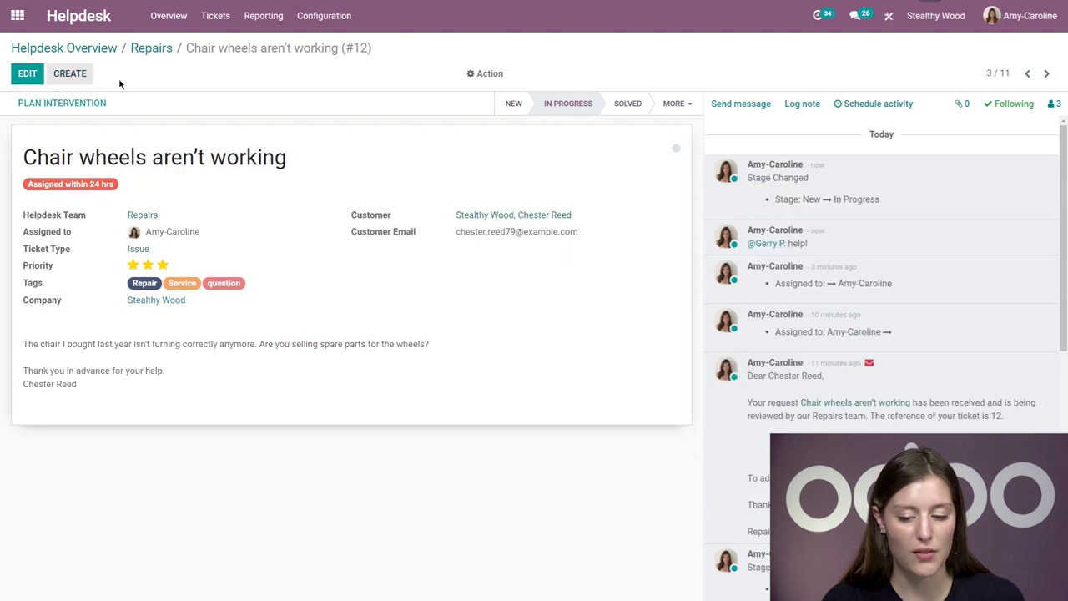
{"action": "left_click", "coordinate": [153, 49]}
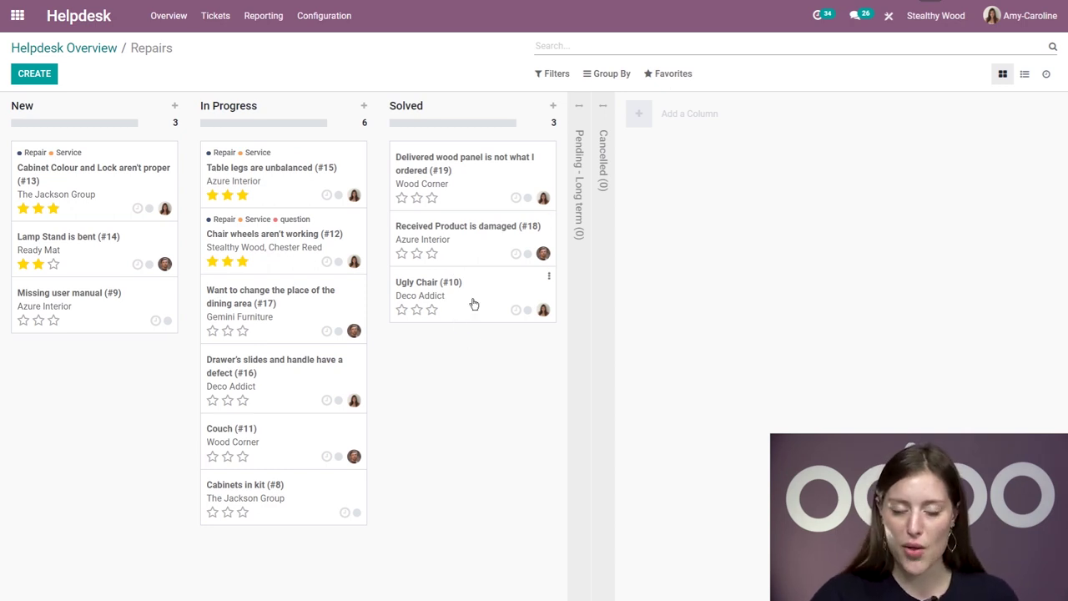
Step: Create and save a 'Holiday Orders' entry in the Ticket Type list
{"action": "left_click", "coordinate": [308, 23]}
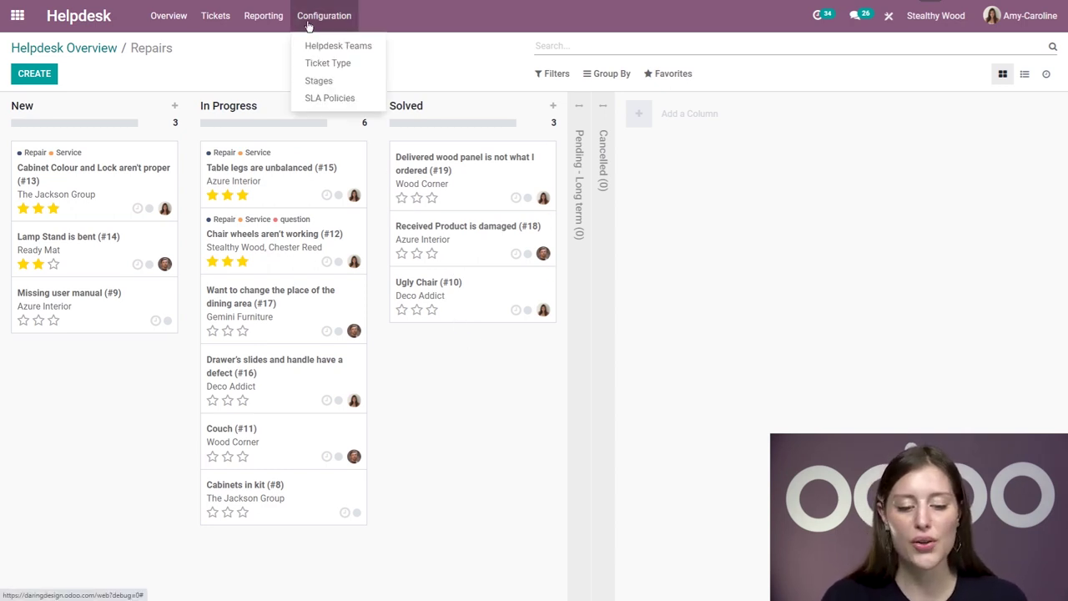
{"action": "left_click", "coordinate": [358, 66]}
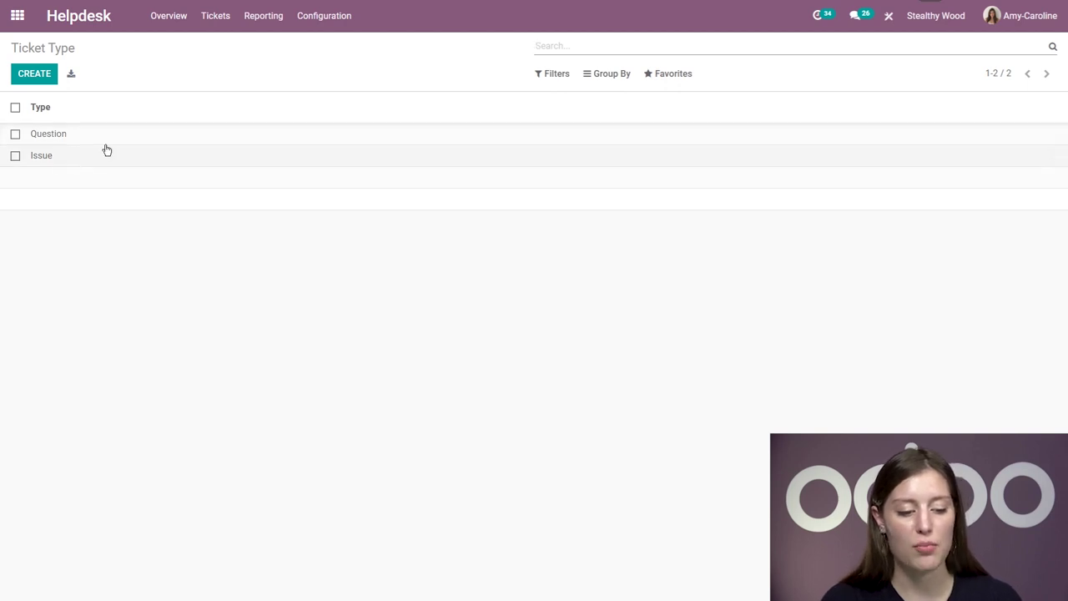
{"action": "left_click", "coordinate": [32, 73]}
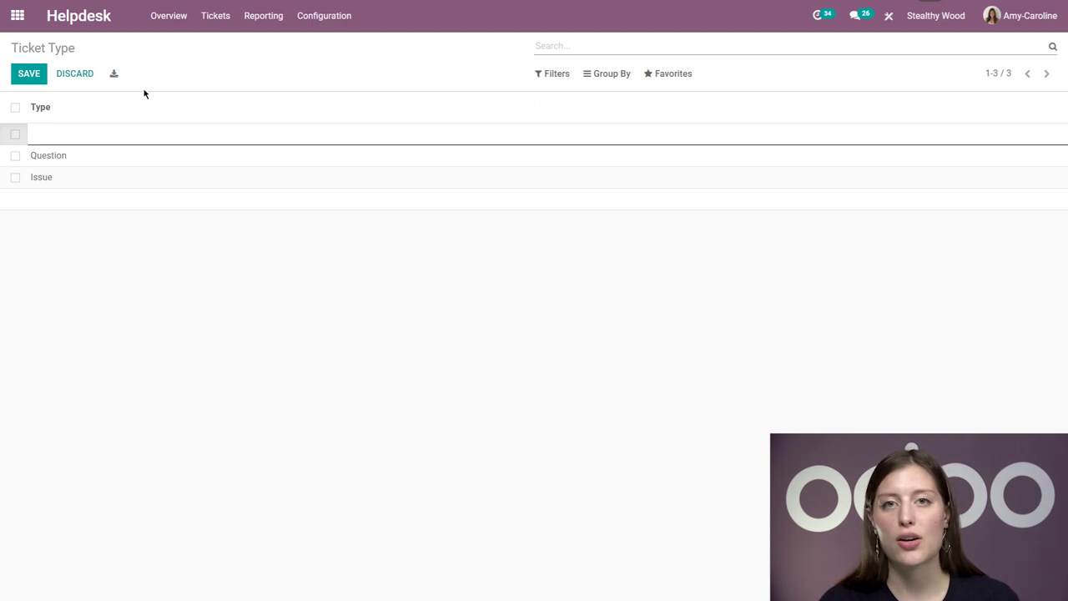
{"action": "type", "text": "Holiday"}
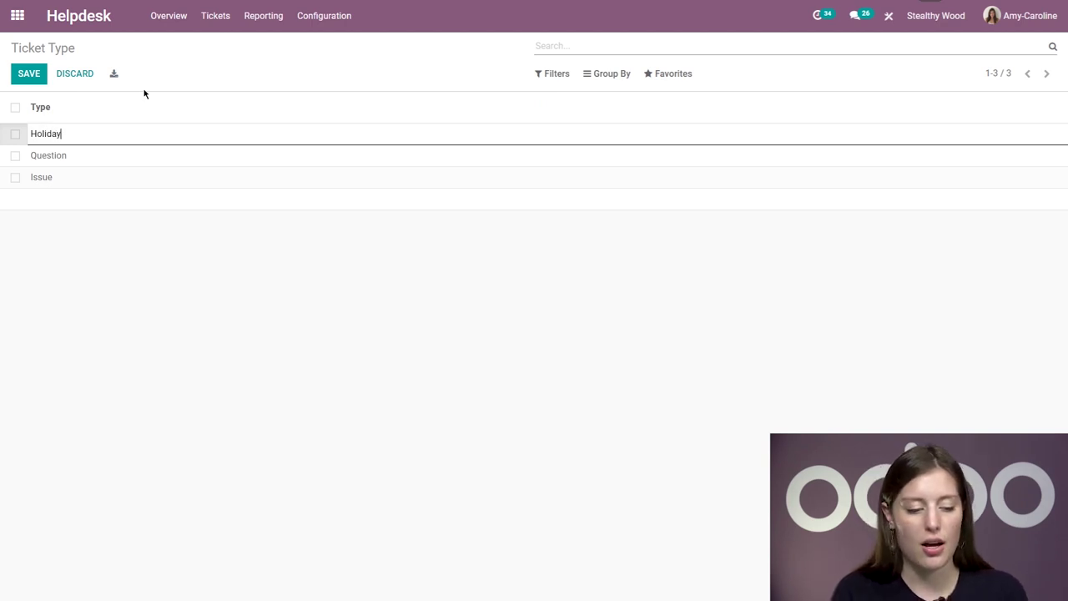
{"action": "type", "text": " Orders"}
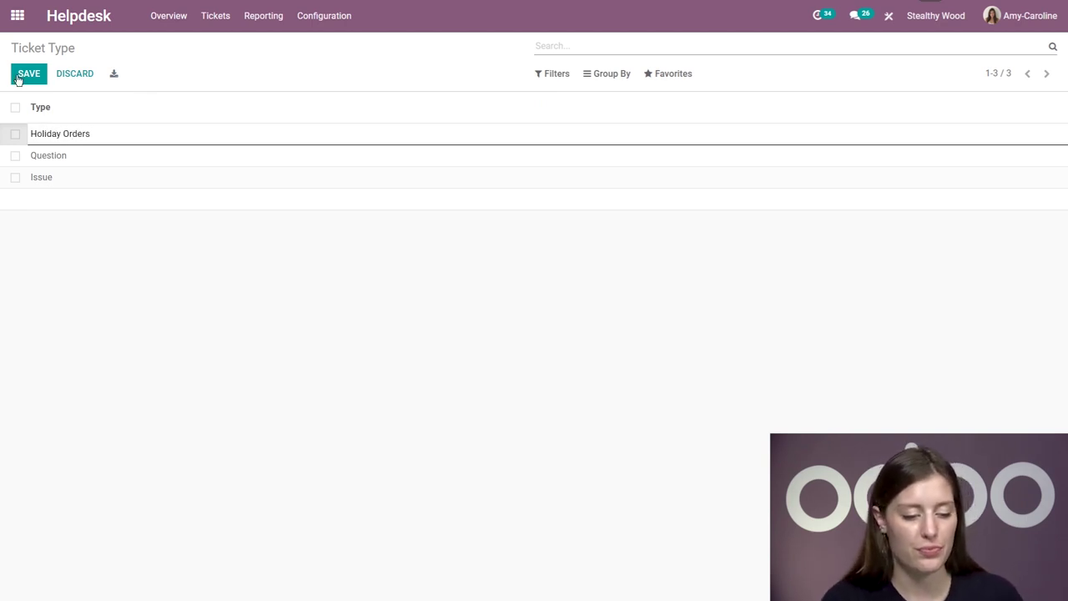
{"action": "left_click", "coordinate": [16, 77]}
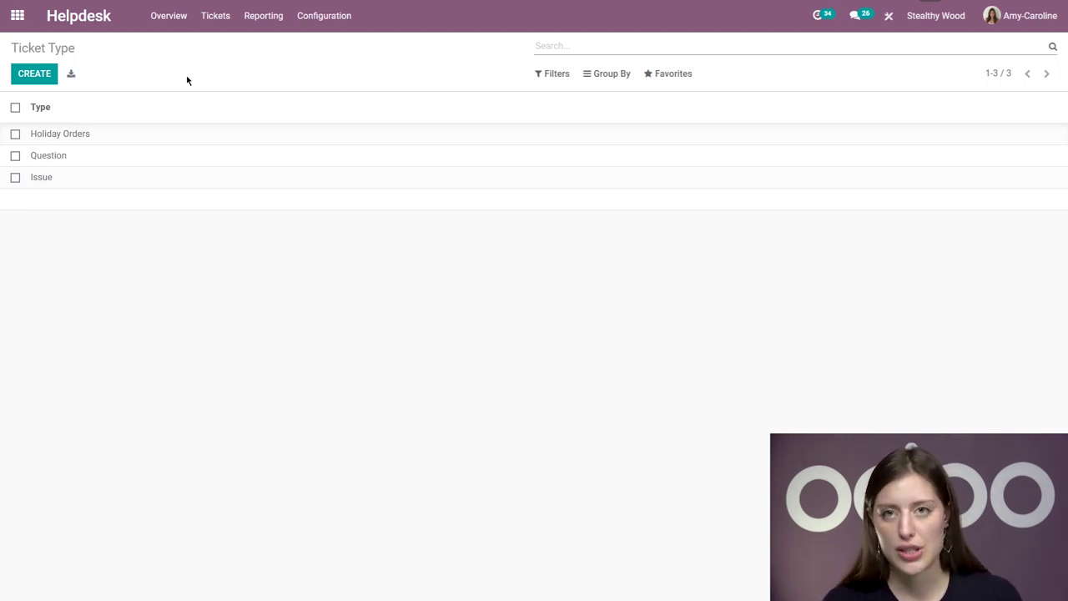
Step: Open the Solved stage from Configuration > Stages and put it in edit mode
{"action": "left_click", "coordinate": [331, 30]}
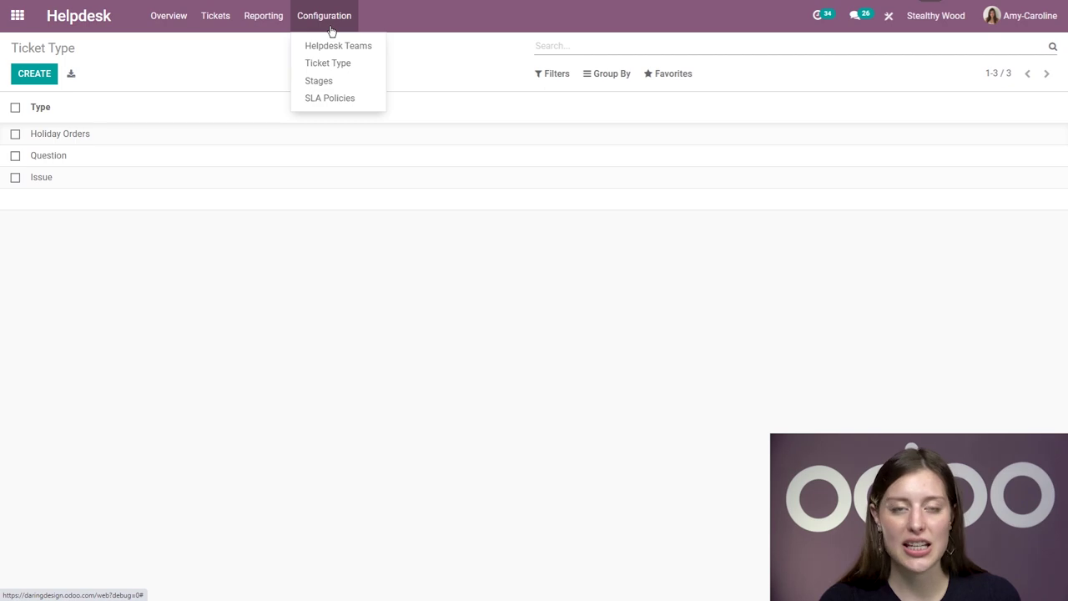
{"action": "left_click", "coordinate": [330, 80]}
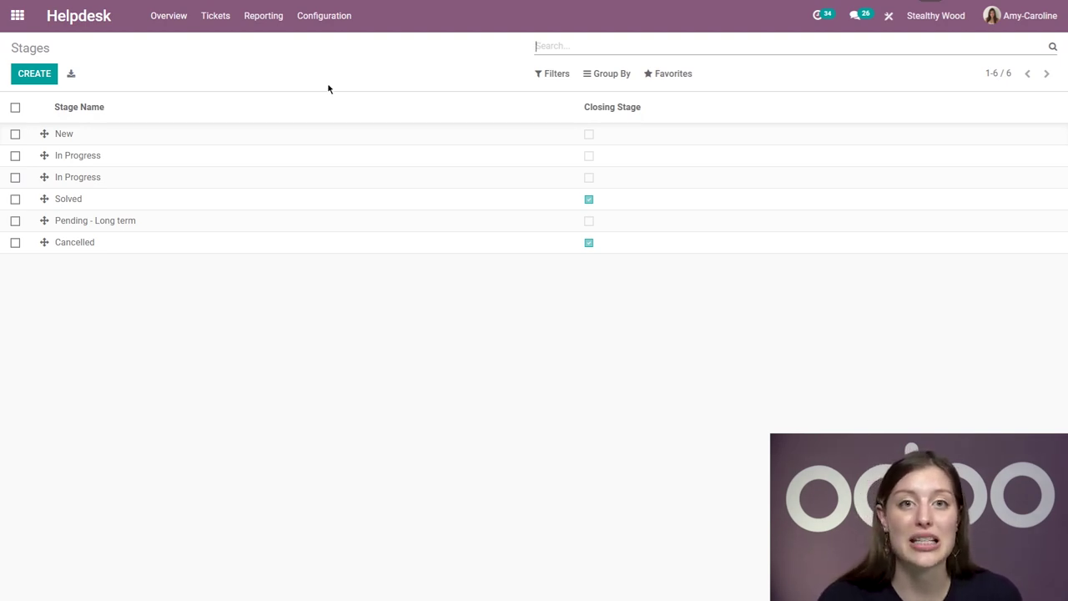
{"action": "left_click", "coordinate": [185, 205]}
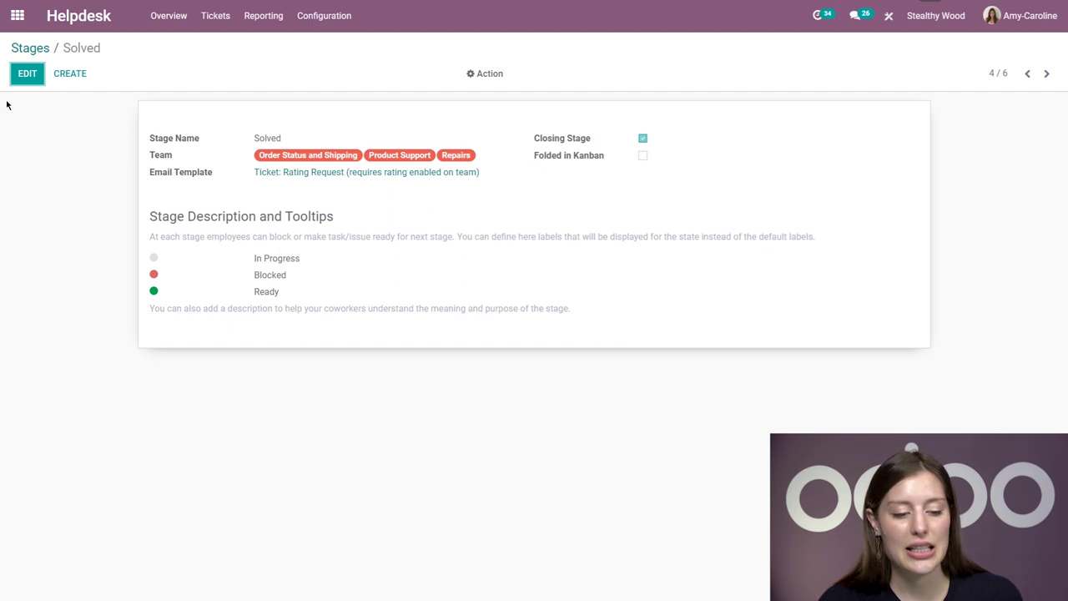
{"action": "left_click", "coordinate": [27, 75]}
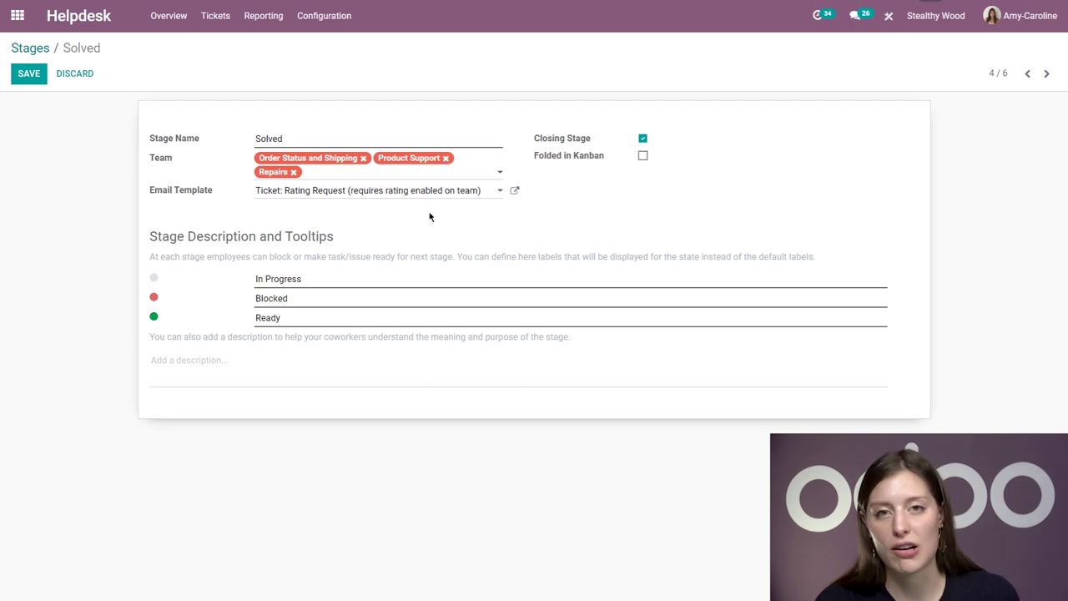
Step: Open the Solved stage's 'Ticket: Rating Request' email template, look through its body, and save it
{"action": "left_click", "coordinate": [519, 195]}
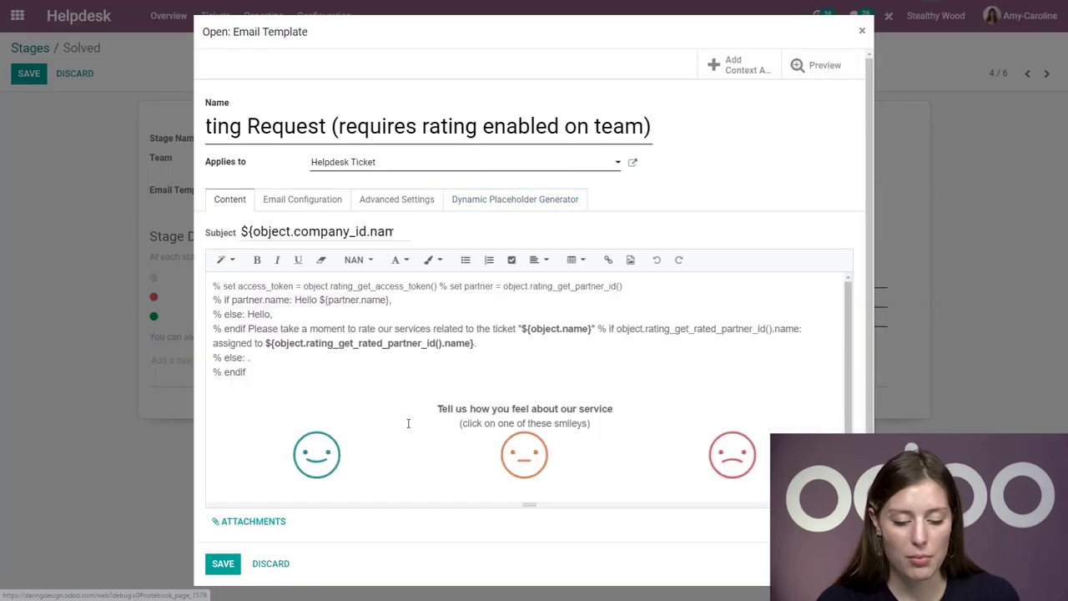
{"action": "scroll", "coordinate": [408, 423], "scroll_direction": "down", "scroll_amount": 1}
{"action": "scroll", "coordinate": [417, 350], "scroll_direction": "up", "scroll_amount": 1}
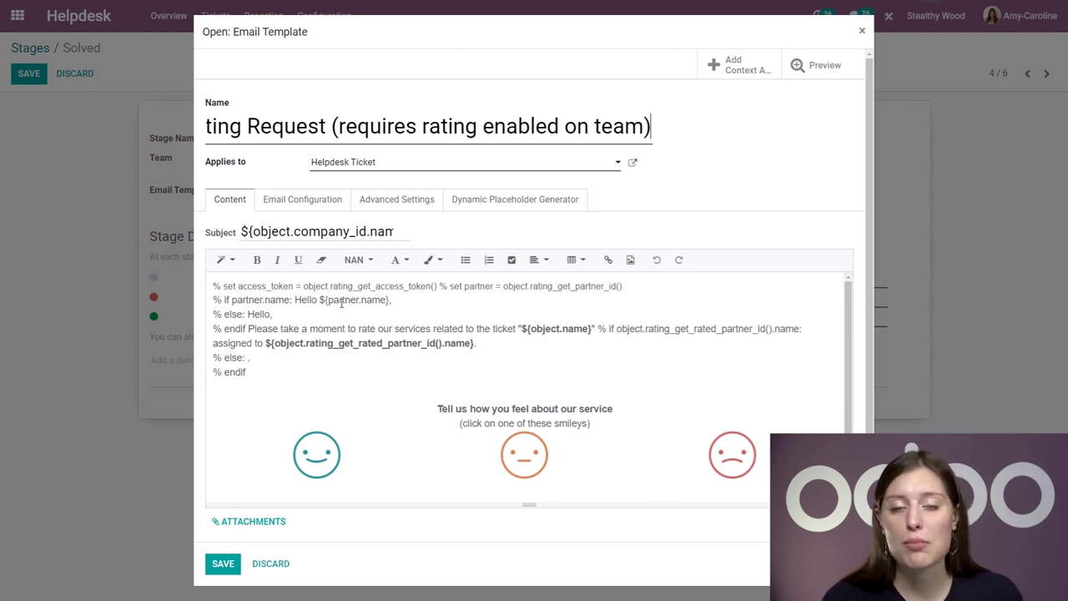
{"action": "left_click", "coordinate": [219, 566]}
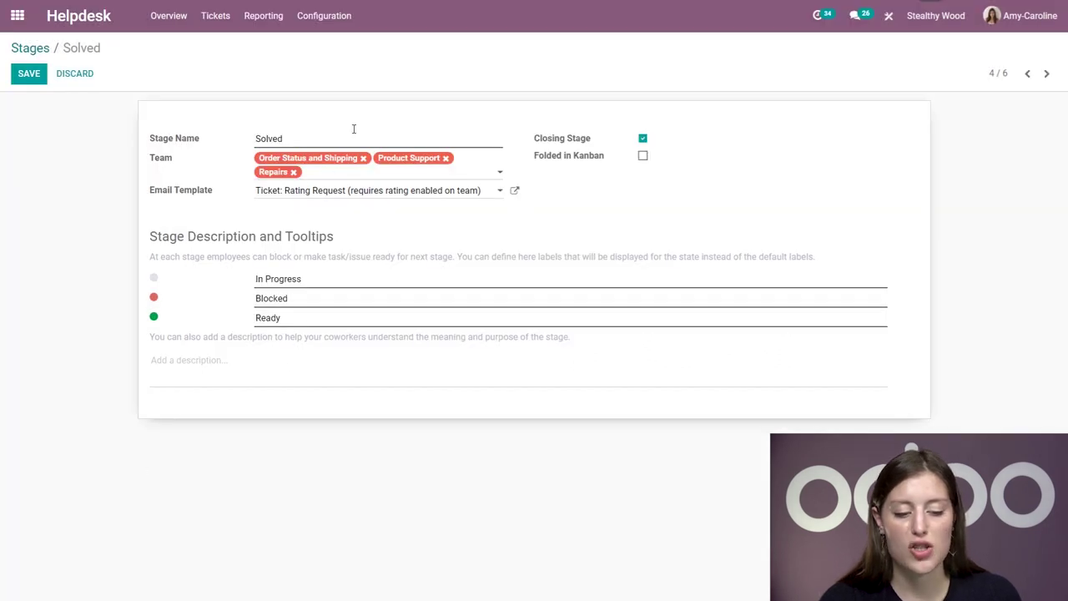
Step: Add Warranty to the Solved stage's teams and save the stage
{"action": "left_click_drag", "start_coordinate": [290, 137], "coordinate": [243, 139]}
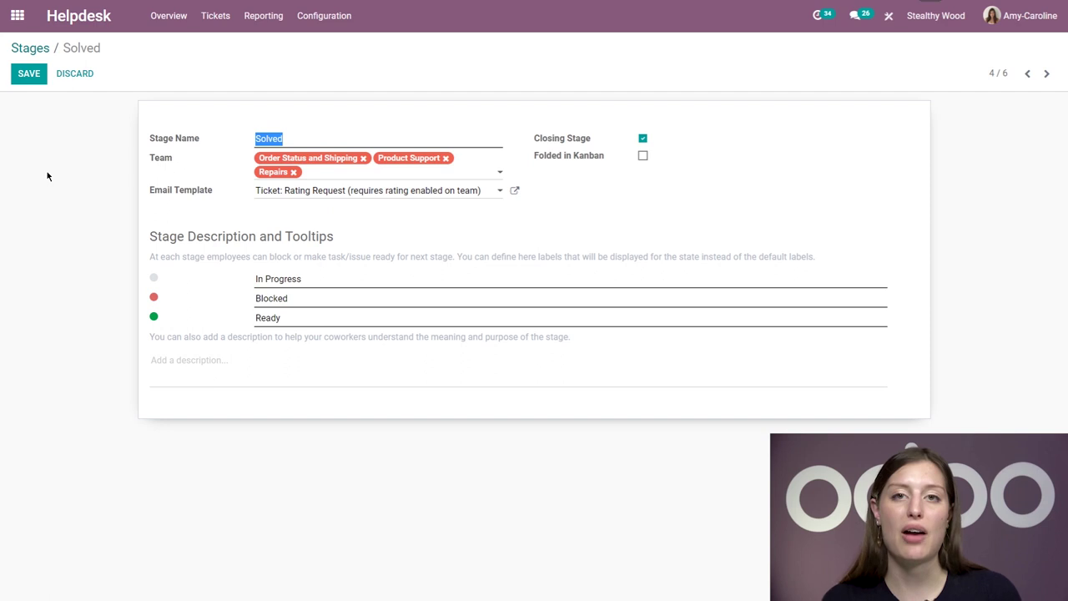
{"action": "left_click", "coordinate": [327, 175]}
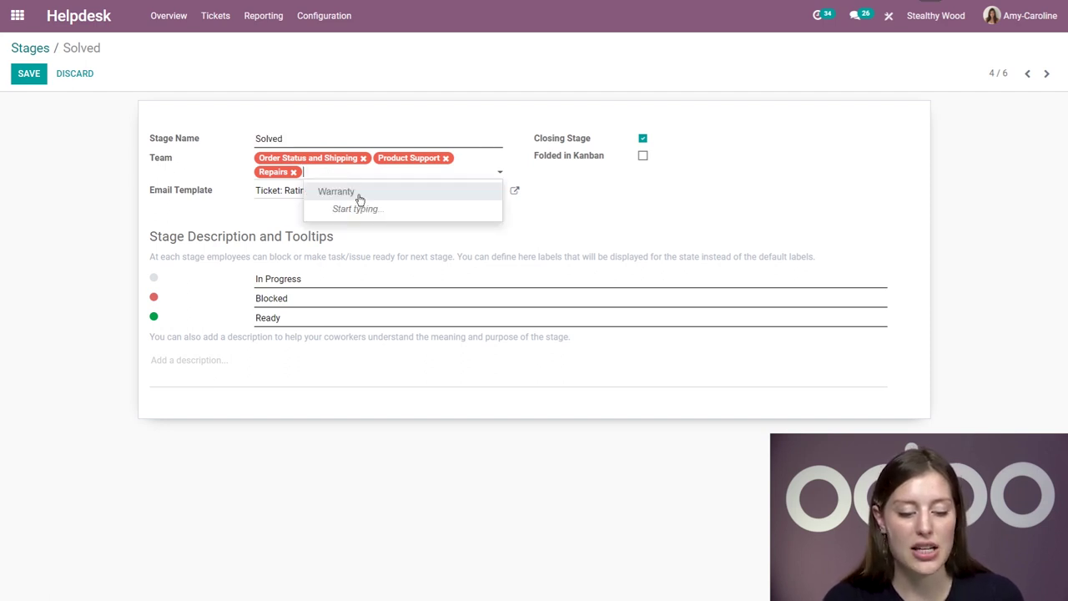
{"action": "left_click", "coordinate": [358, 198]}
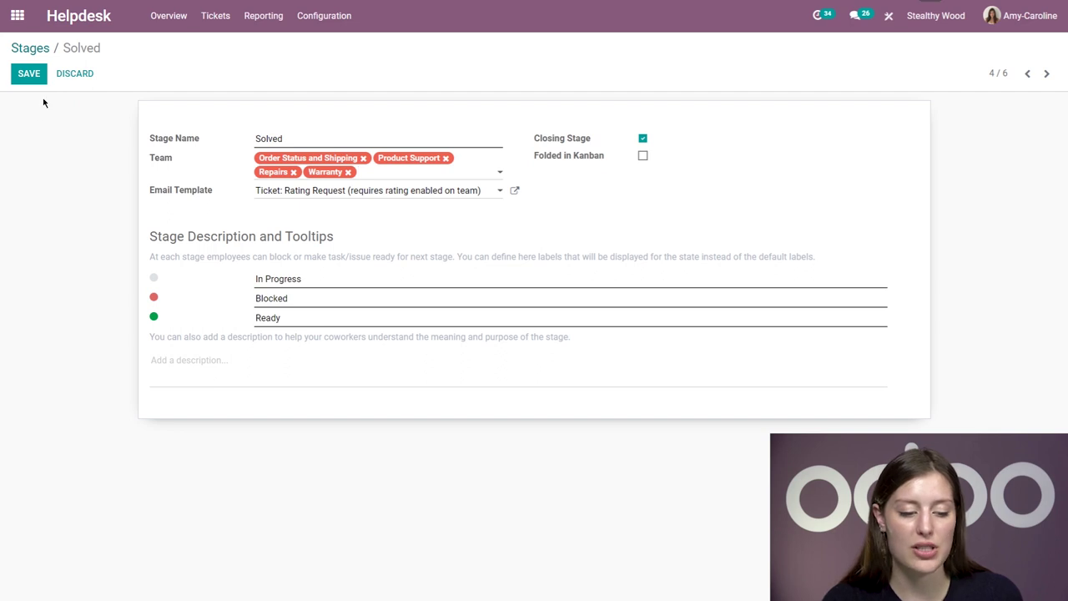
{"action": "left_click", "coordinate": [30, 73]}
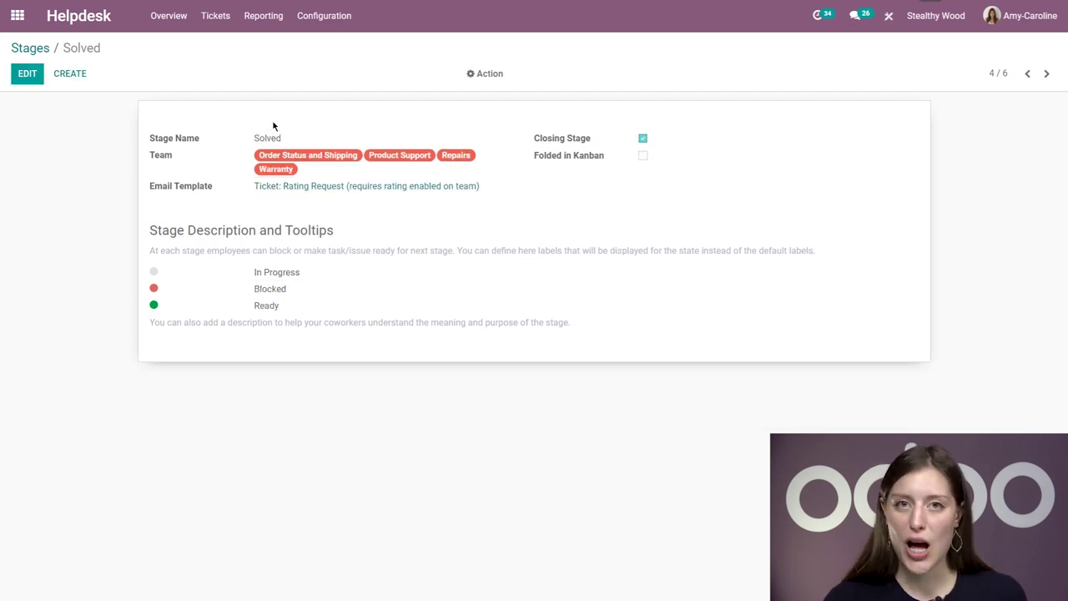
Step: Open the Tickets analysis report grouped by Team and filtered to Open Tickets
{"action": "left_click", "coordinate": [280, 27]}
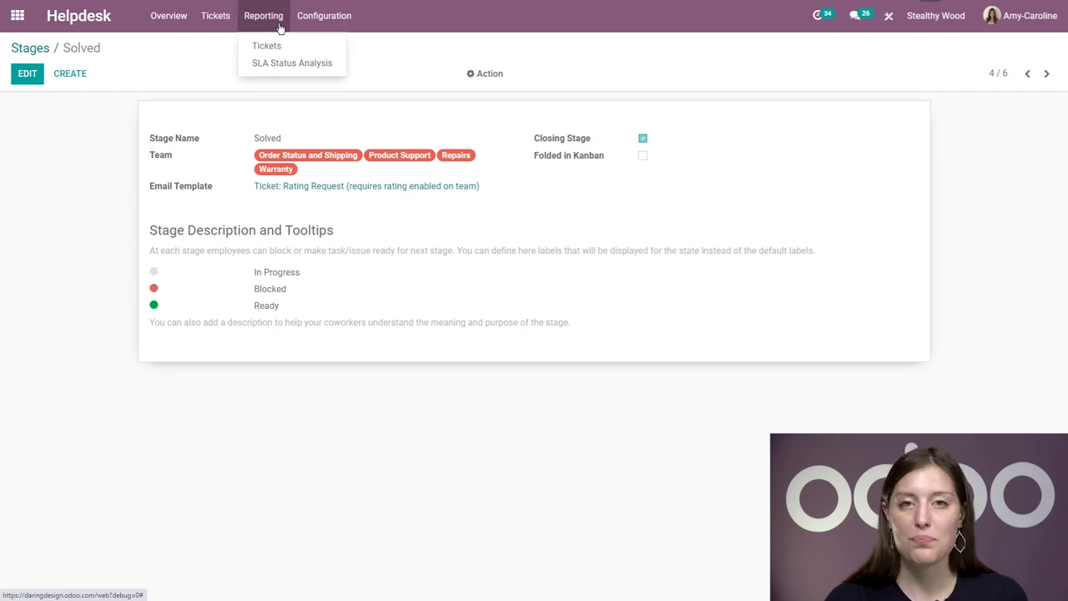
{"action": "left_click", "coordinate": [290, 46]}
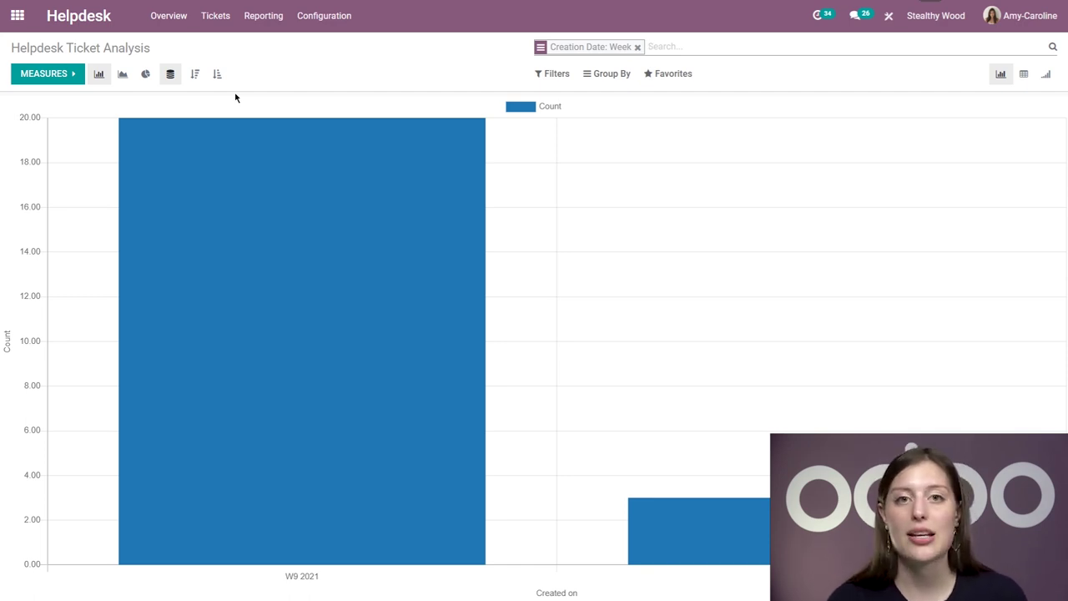
{"action": "left_click", "coordinate": [609, 75]}
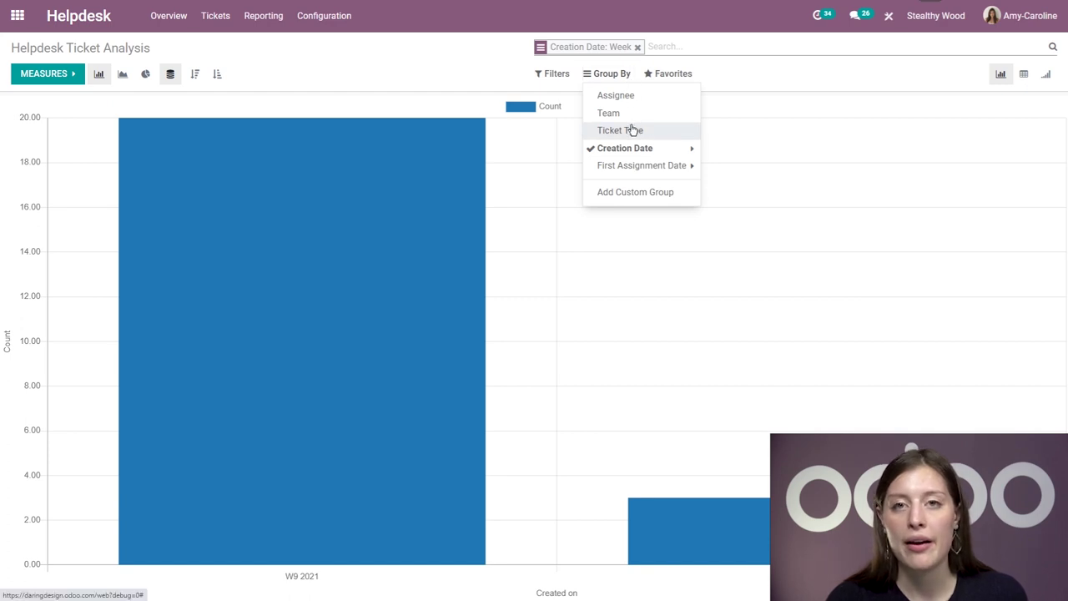
{"action": "left_click", "coordinate": [634, 115]}
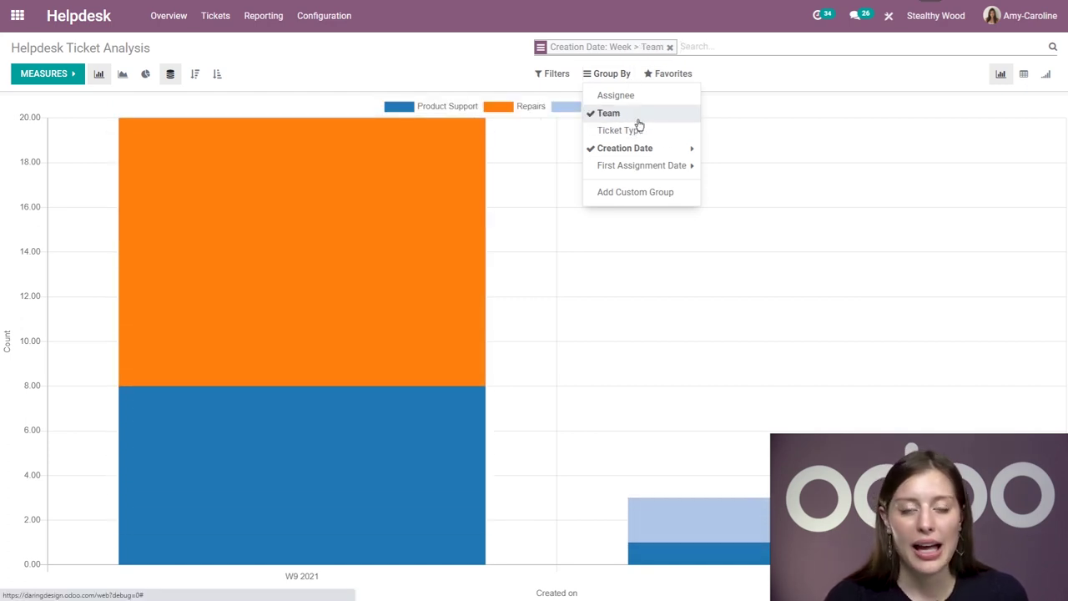
{"action": "left_click", "coordinate": [556, 74]}
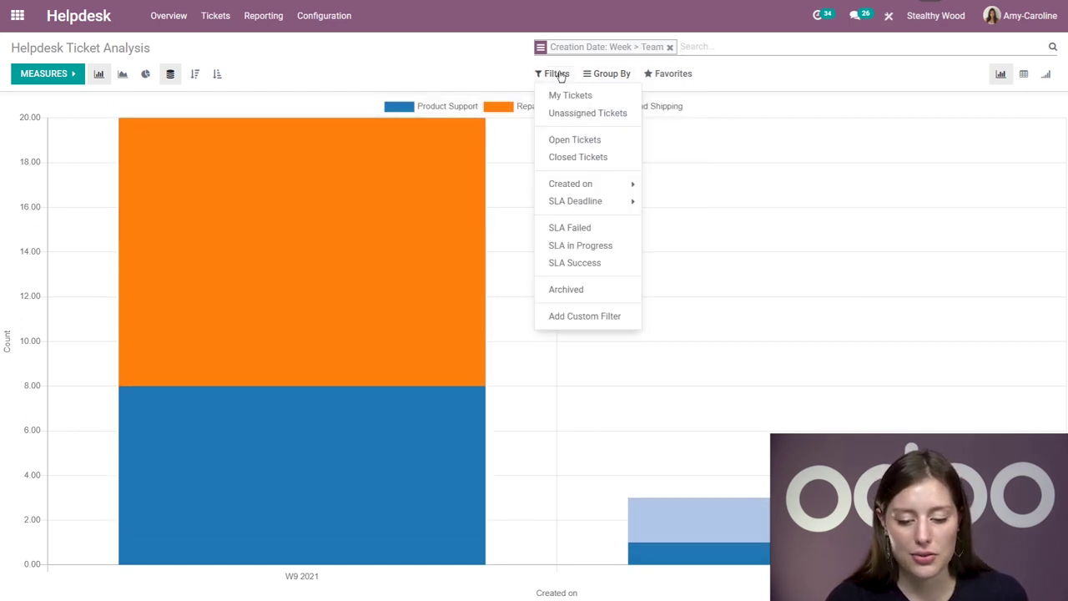
{"action": "left_click", "coordinate": [598, 140]}
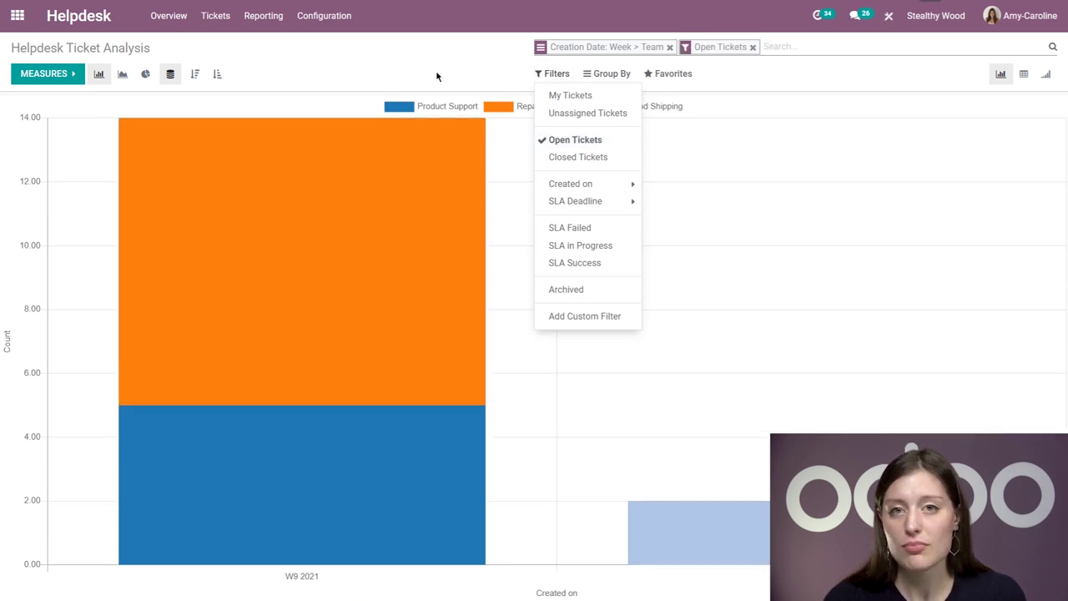
{"action": "left_click", "coordinate": [434, 76]}
Step: View the analysis as a pie chart, then go back to the Helpdesk Overview
{"action": "left_click", "coordinate": [147, 75]}
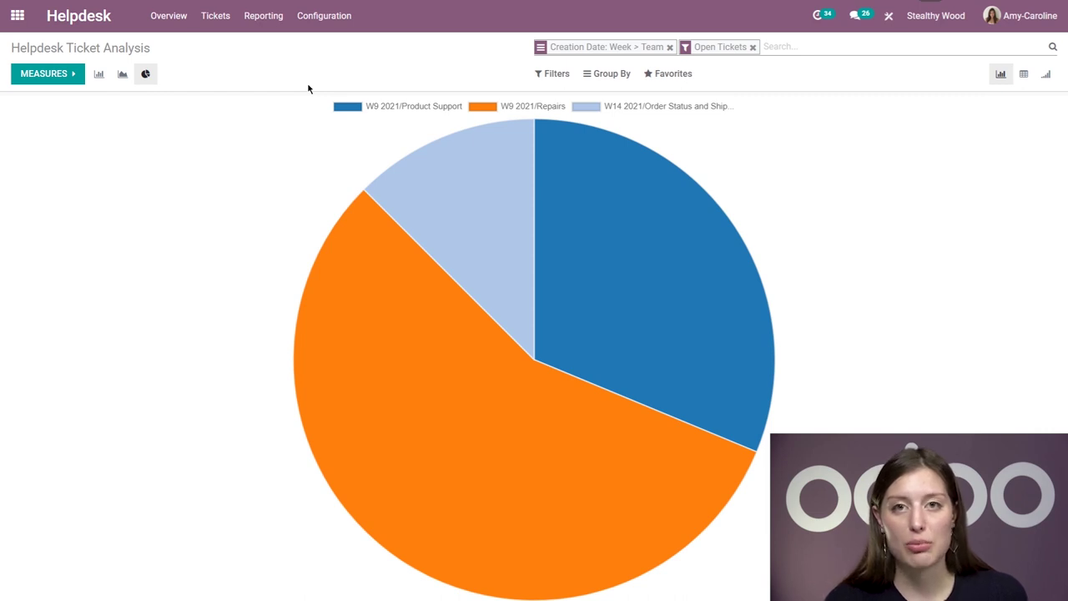
{"action": "mouse_move", "coordinate": [432, 381]}
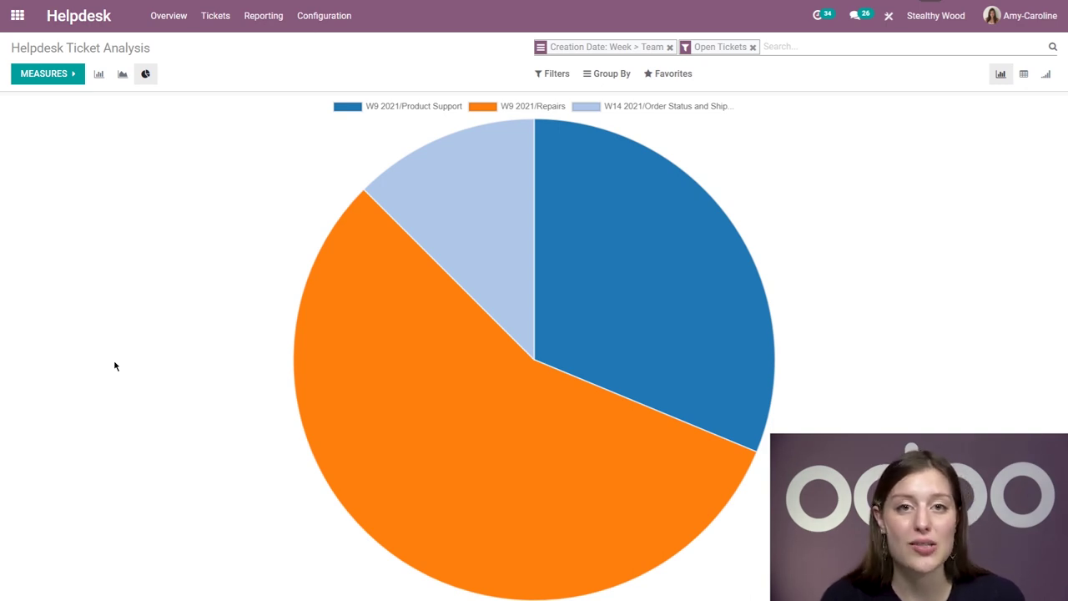
{"action": "left_click", "coordinate": [110, 27]}
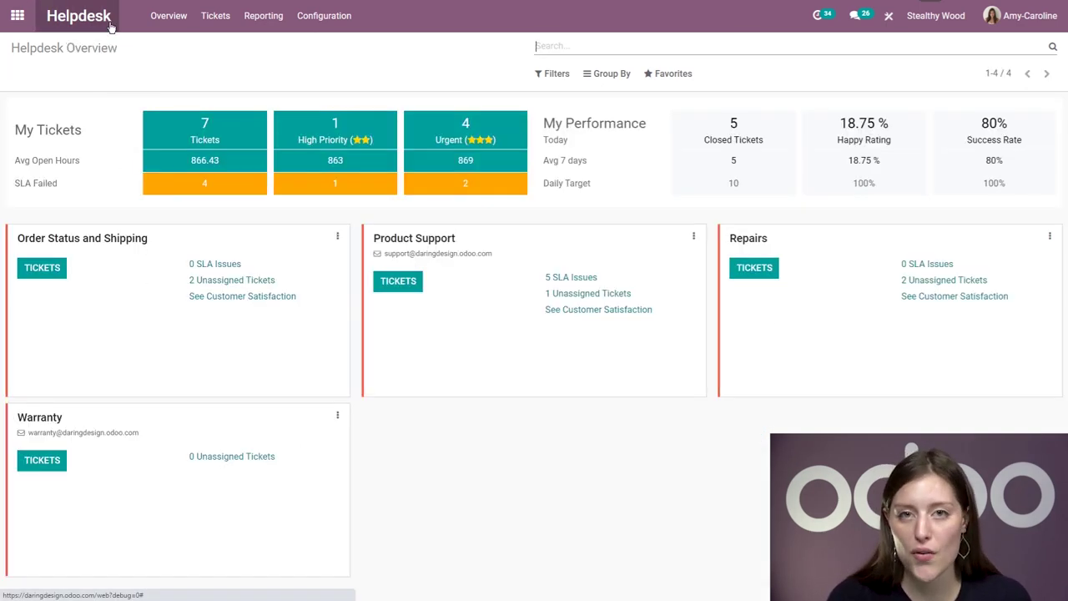
Step: Open Product Support's ratings and read the Lost key ('ok') and Chair dimensions ('Thanks!') comments
{"action": "left_click", "coordinate": [621, 313]}
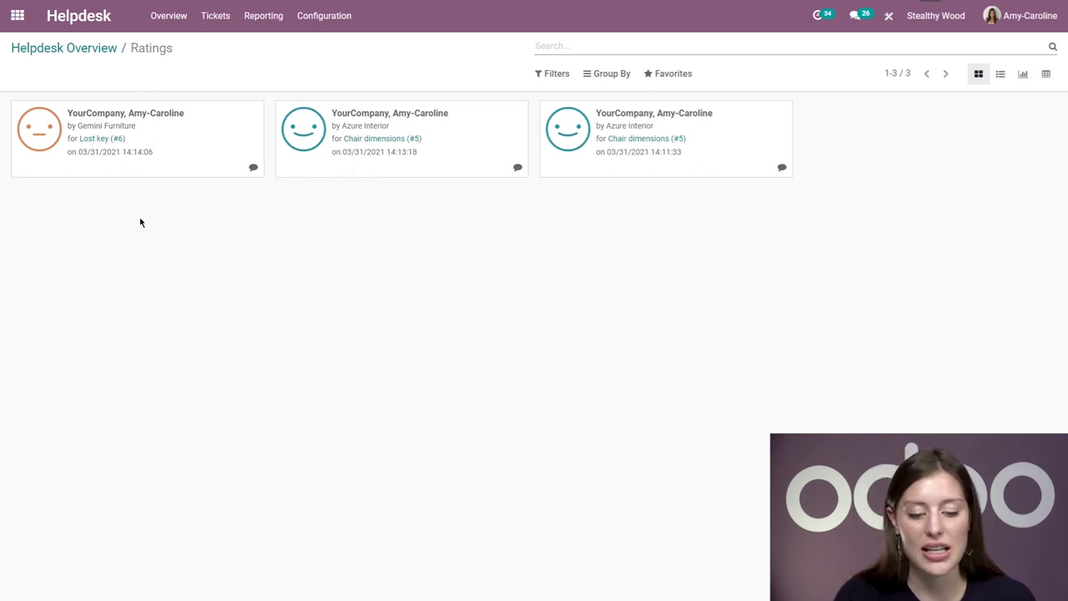
{"action": "left_click", "coordinate": [251, 173]}
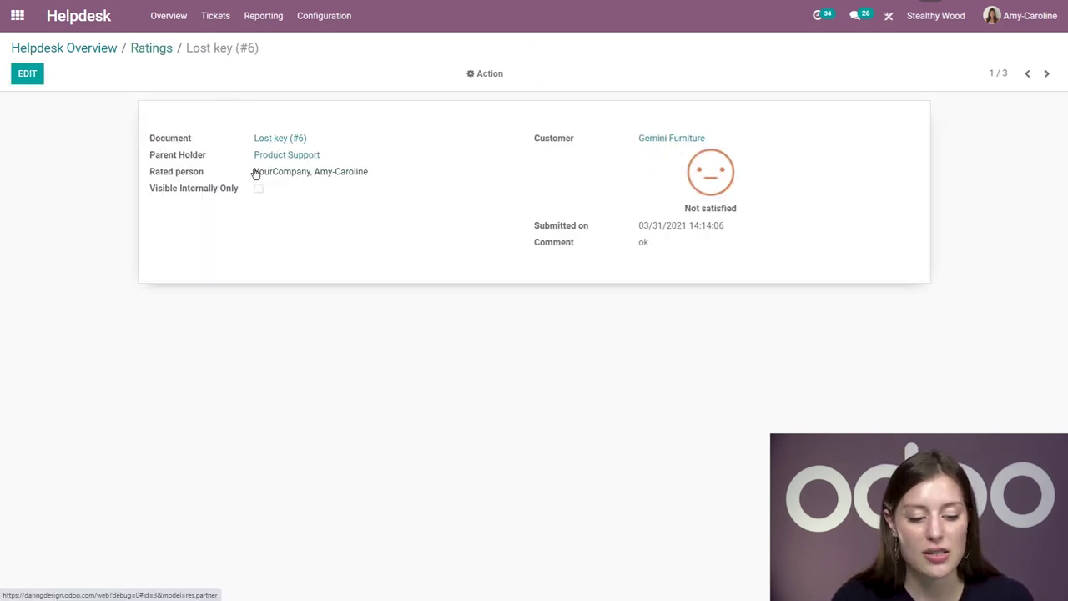
{"action": "left_click_drag", "start_coordinate": [665, 243], "coordinate": [634, 243]}
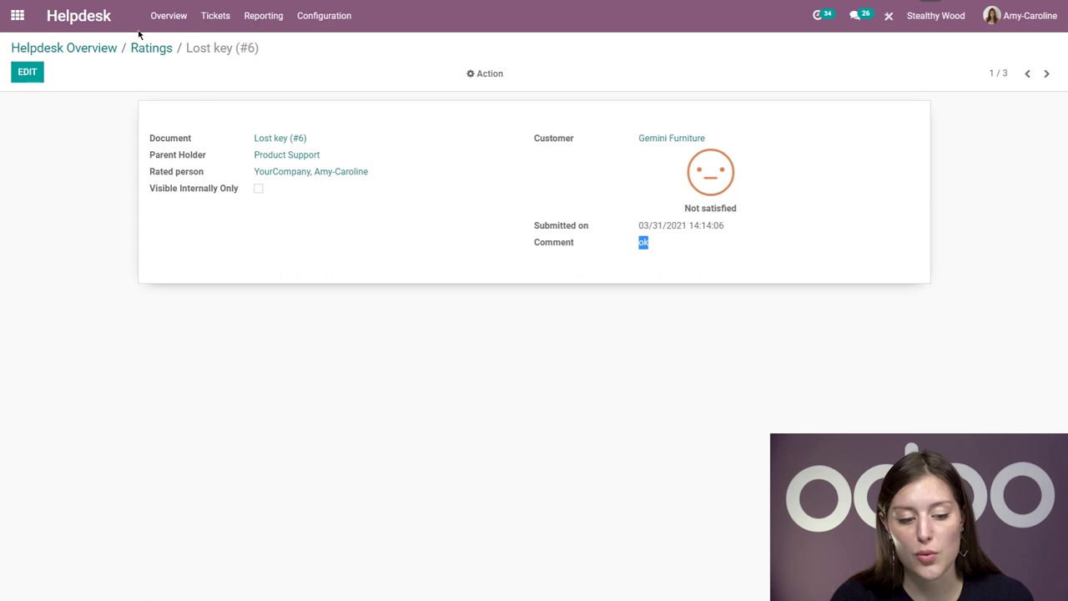
{"action": "left_click", "coordinate": [155, 51]}
{"action": "left_click", "coordinate": [524, 173]}
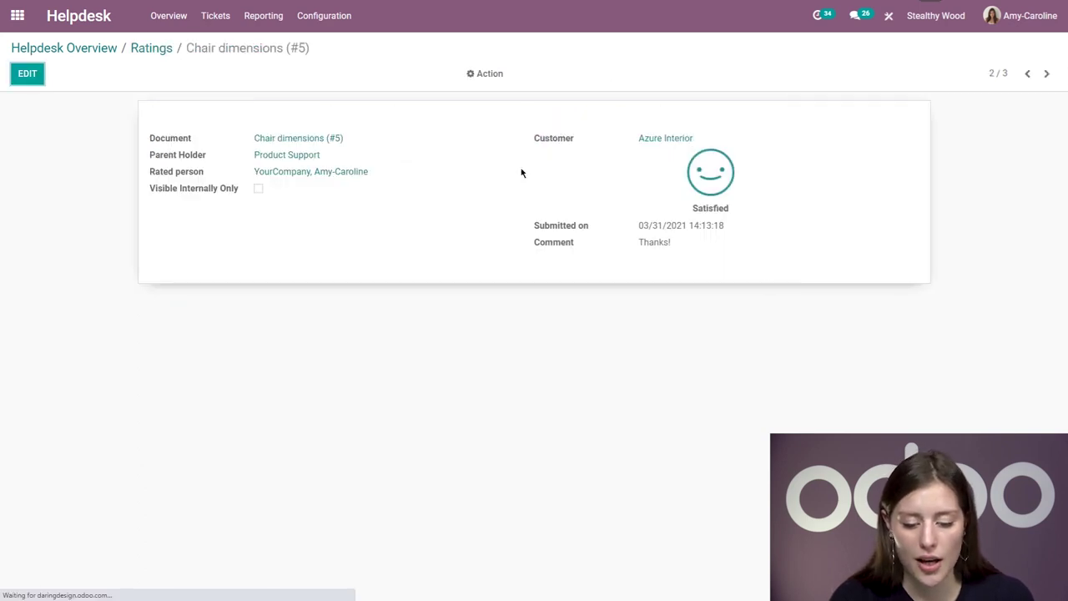
{"action": "left_click_drag", "start_coordinate": [726, 252], "coordinate": [636, 243]}
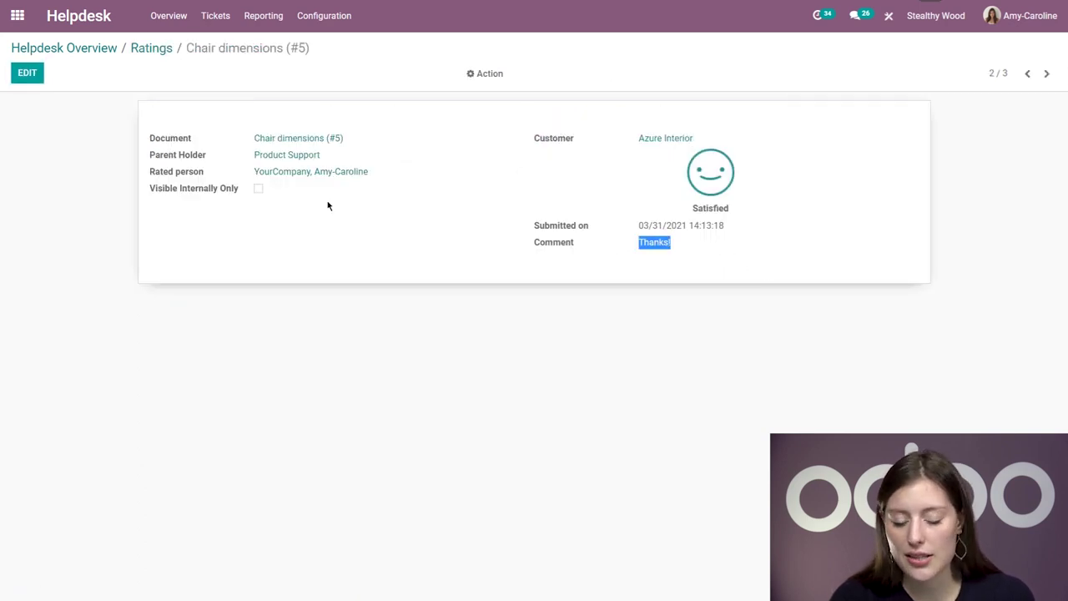
{"action": "left_click", "coordinate": [152, 48]}
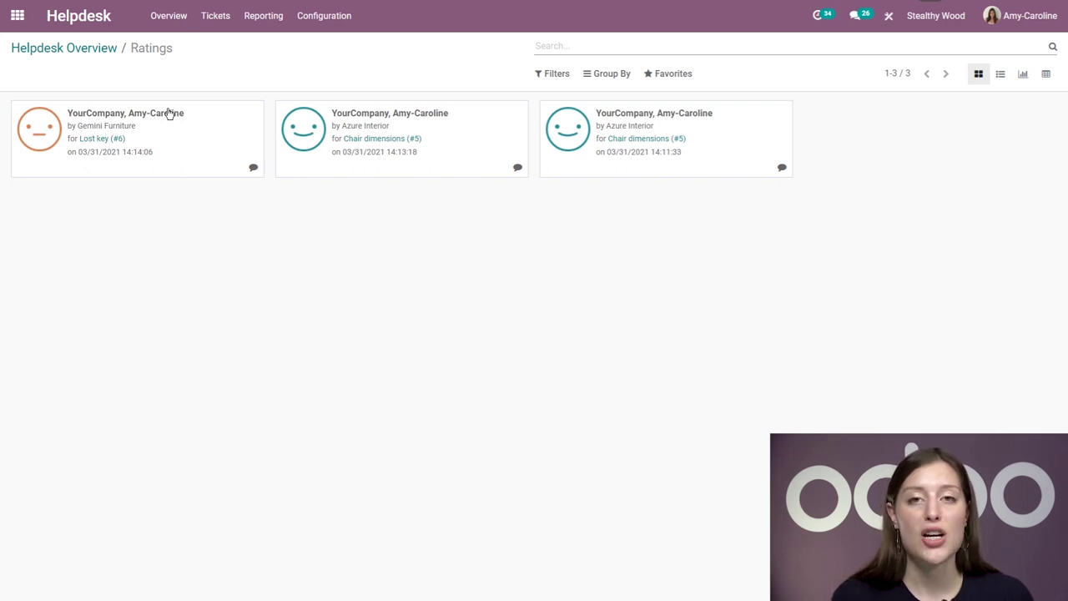